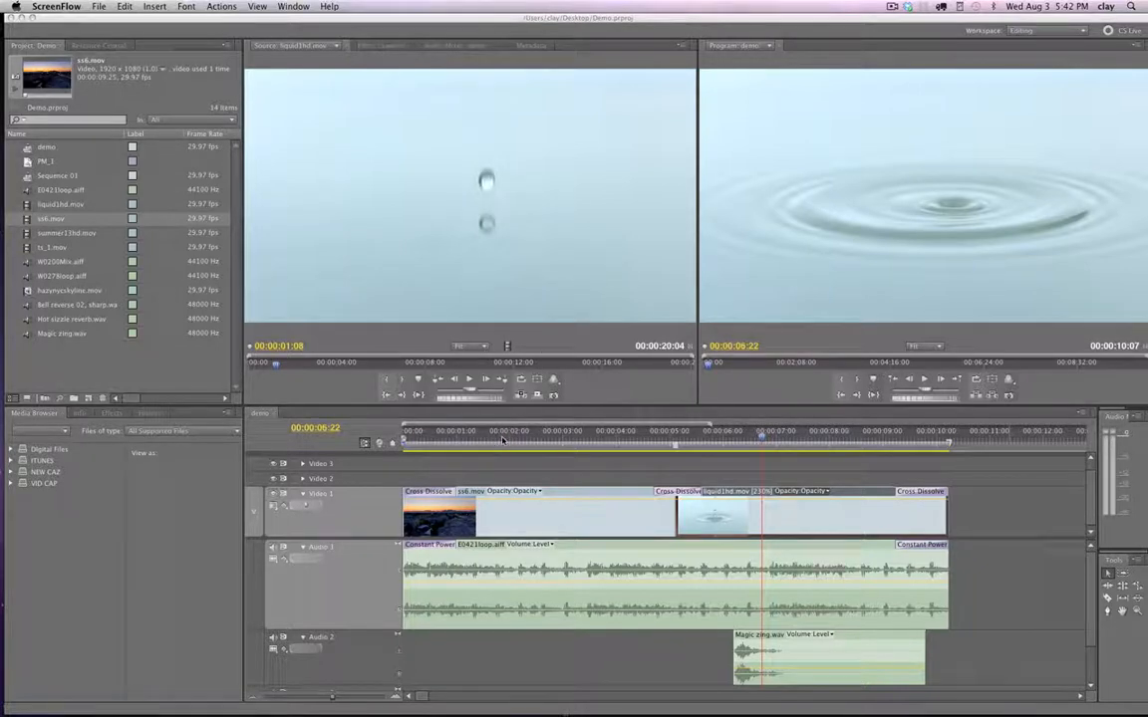
# Play the demo sequence from near its beginning to review the current edit.
pyautogui.click(420, 441)
pyautogui.press('space')
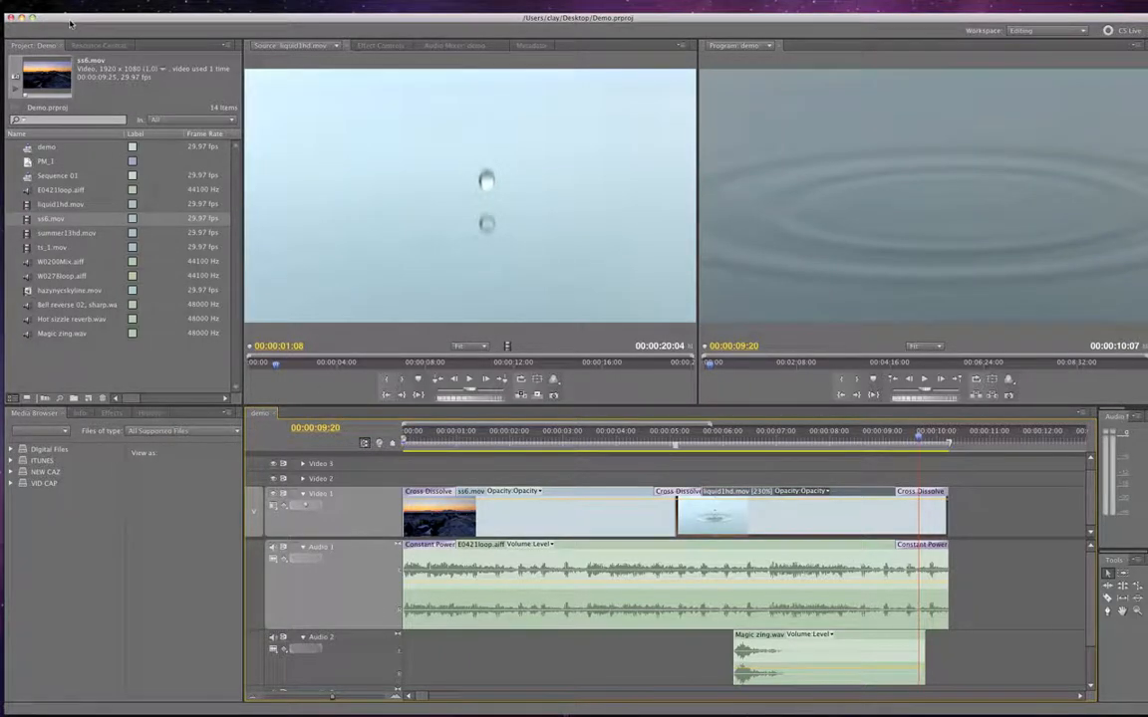
# Set the keyboard layout preset to Final Cut Pro 7.0 in the keyboard shortcut settings.
pyautogui.moveTo(74, 5)
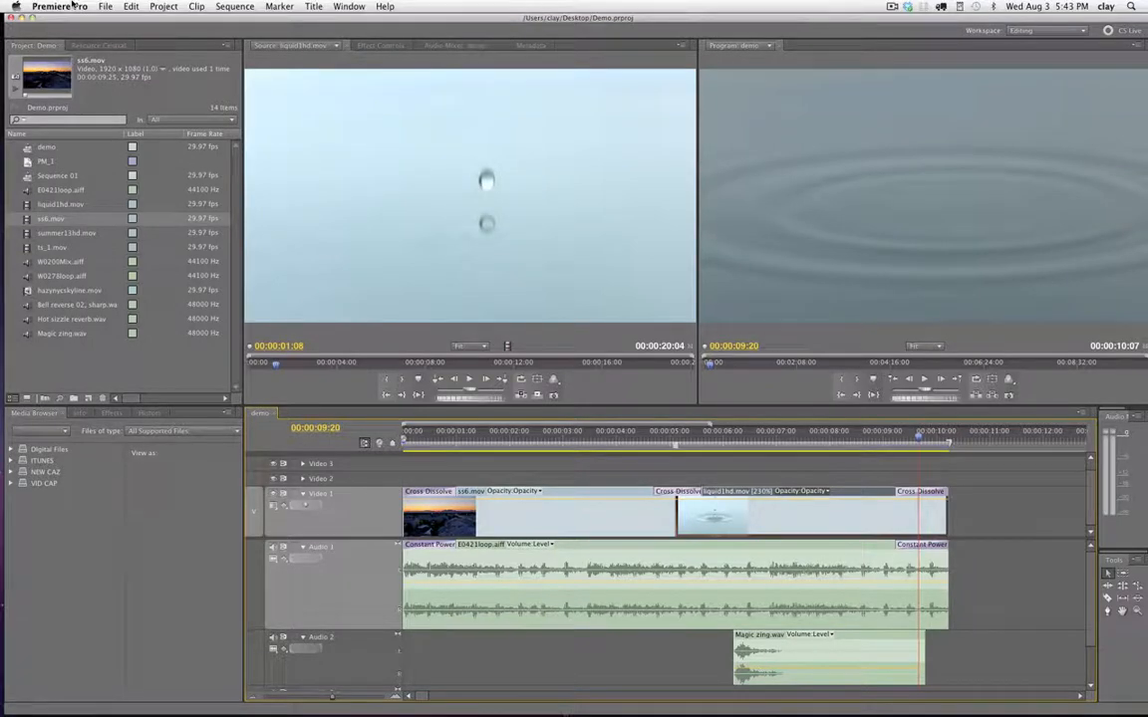
pyautogui.click(68, 7)
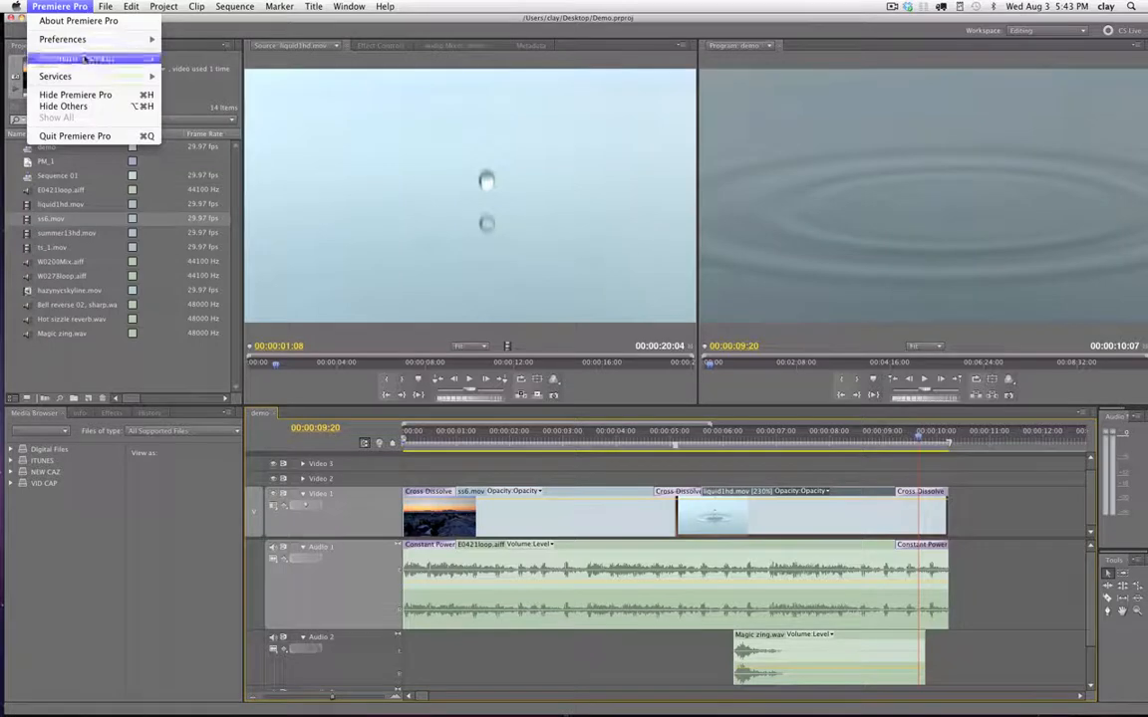
pyautogui.click(85, 57)
pyautogui.click(562, 202)
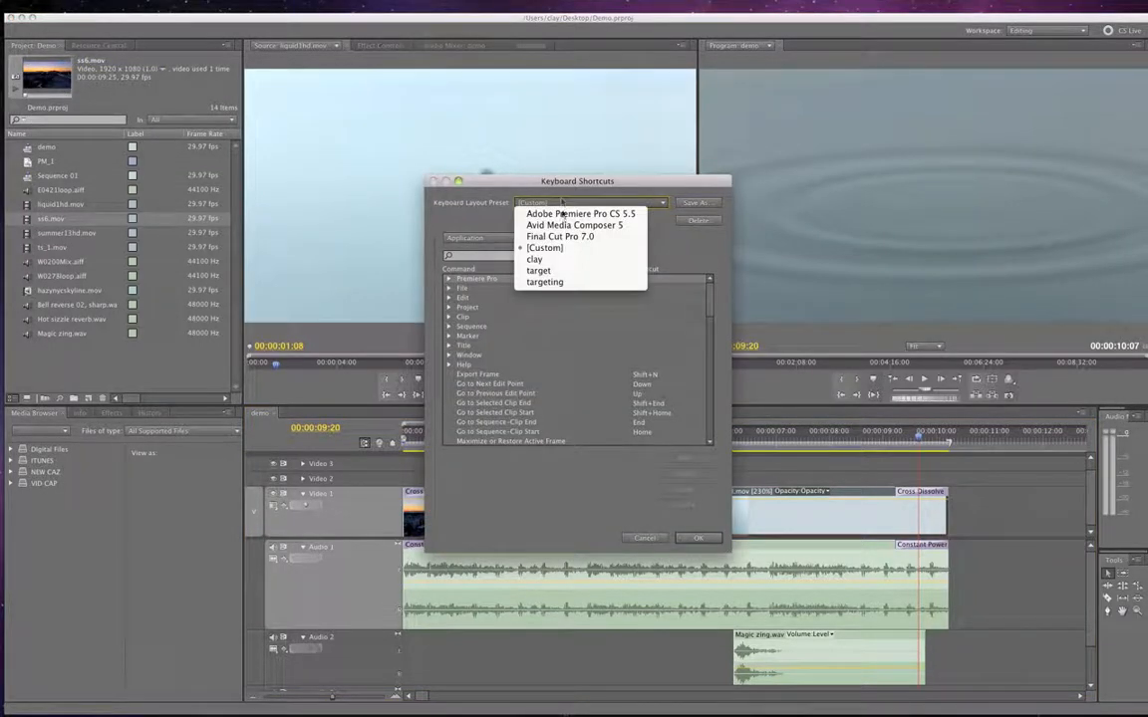
pyautogui.click(561, 242)
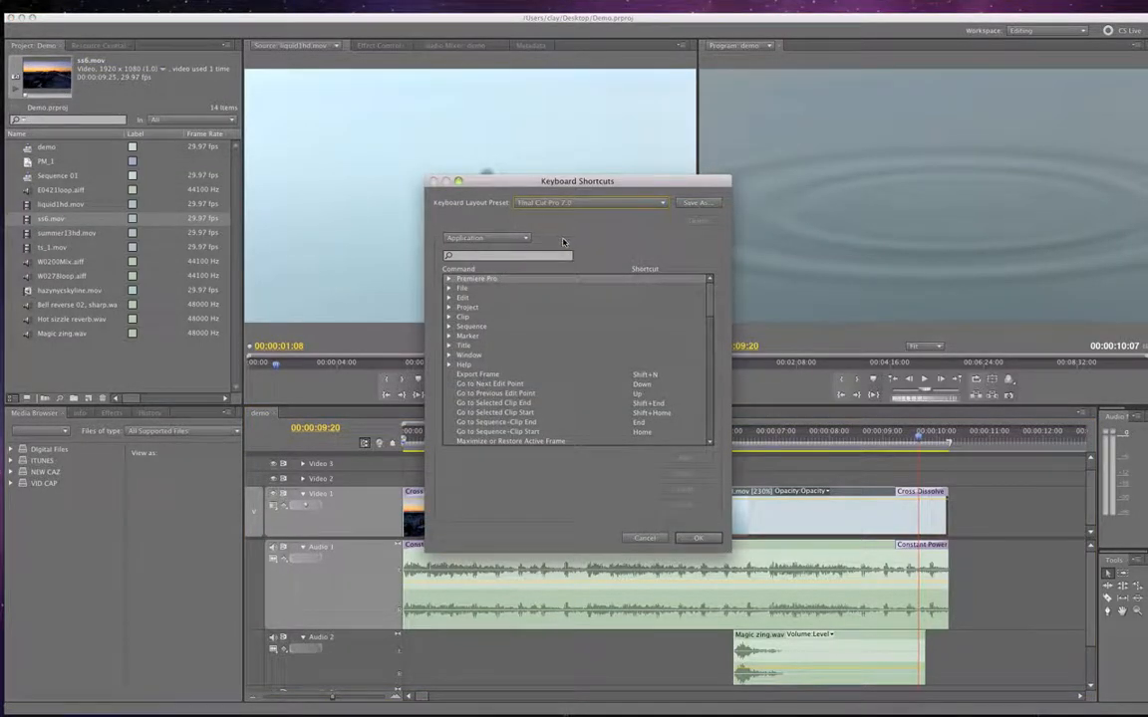
pyautogui.click(698, 539)
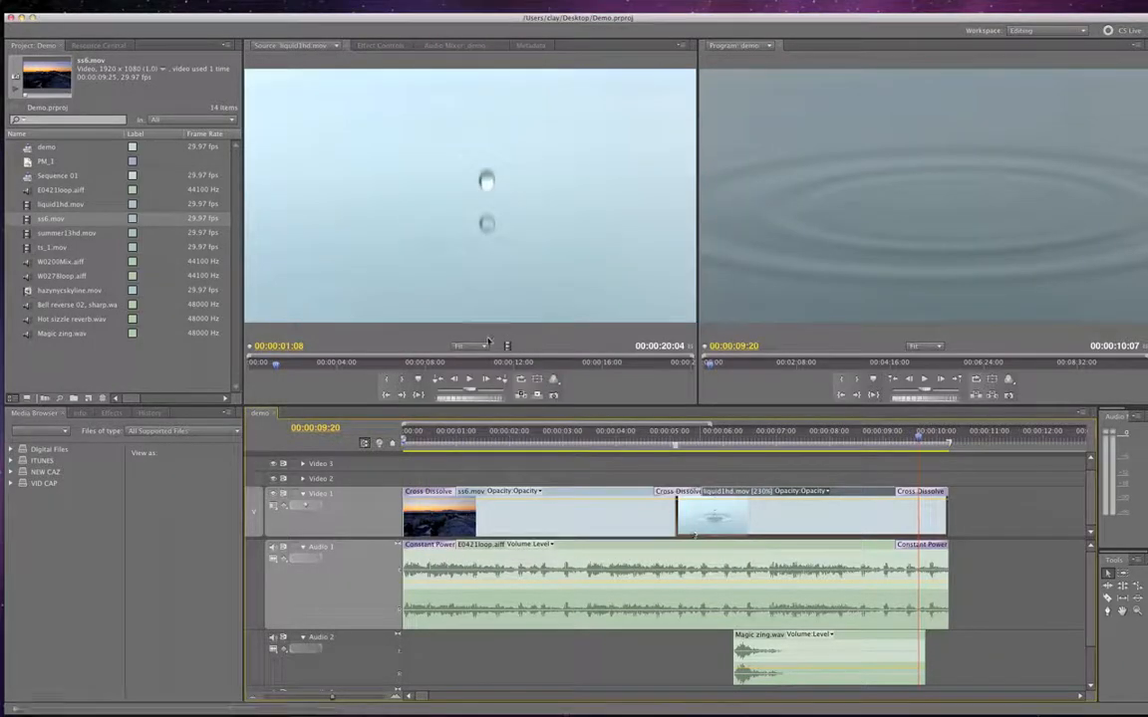
# Play the sequence from the start and place a timeline marker at 00:00:02:14 in the ss6.mov section.
pyautogui.moveTo(464, 435); pyautogui.dragTo(396, 442)
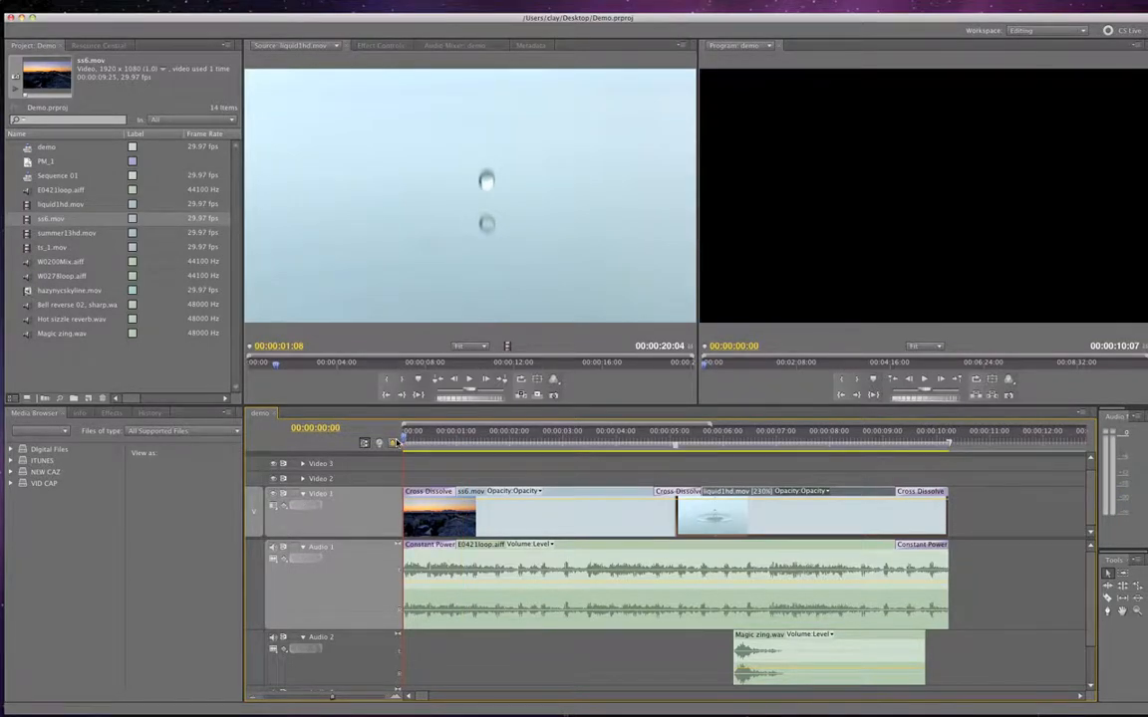
pyautogui.press('space')
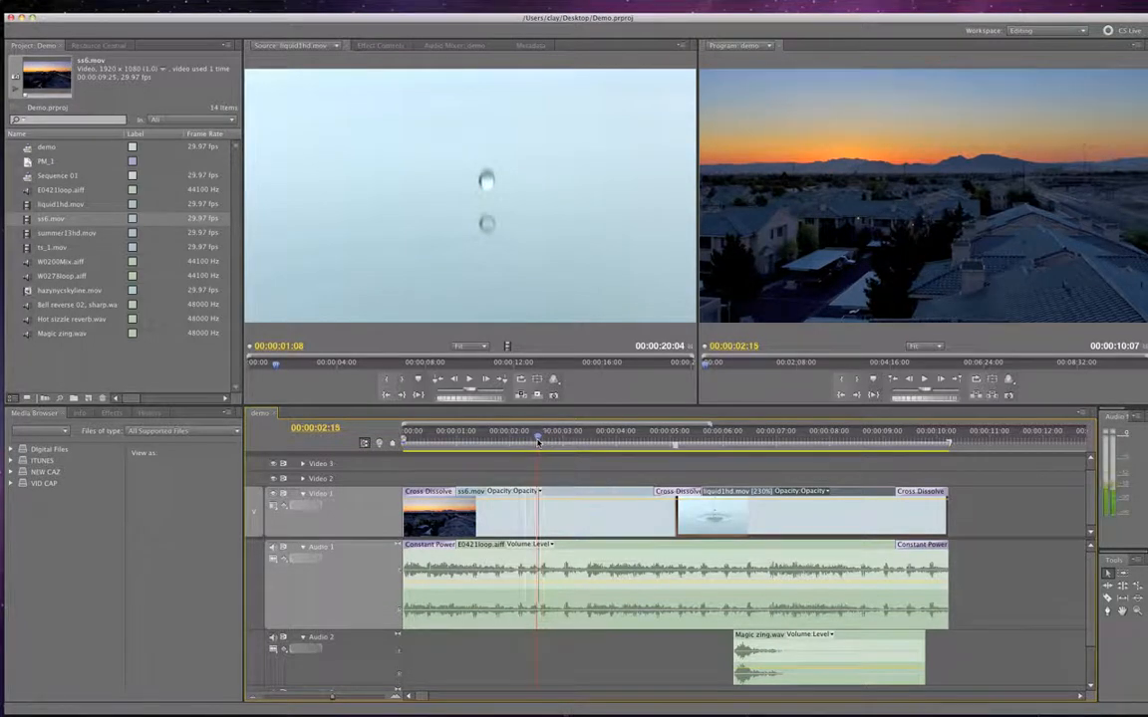
pyautogui.click(538, 440)
pyautogui.click(534, 445)
pyautogui.click(542, 558)
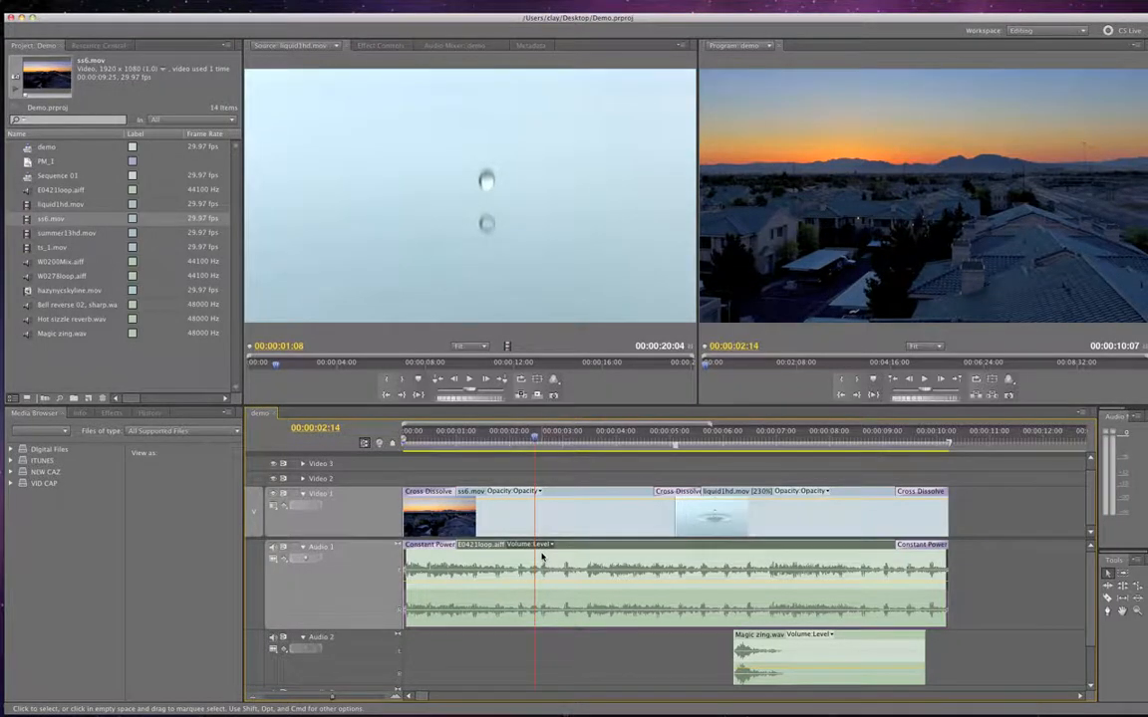
pyautogui.press('m')
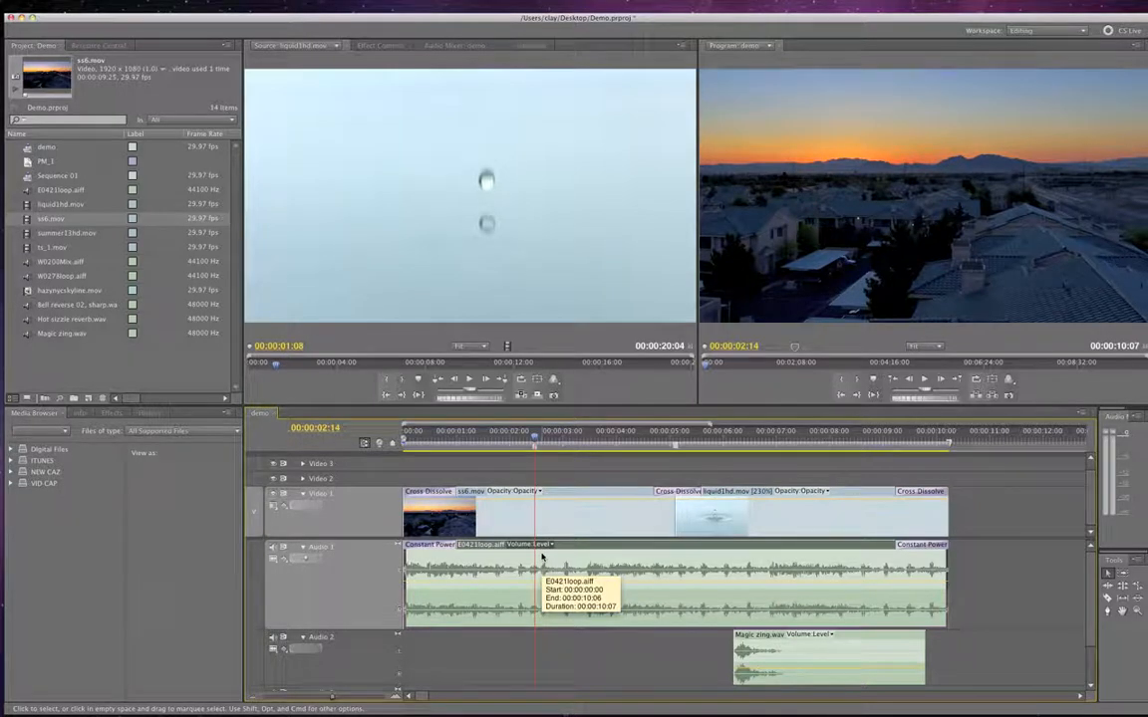
# Match-frame the ss6.mov clip into the source monitor, clearing its in and out points, and park the source playhead at 00:00:05:16.
pyautogui.click(534, 521)
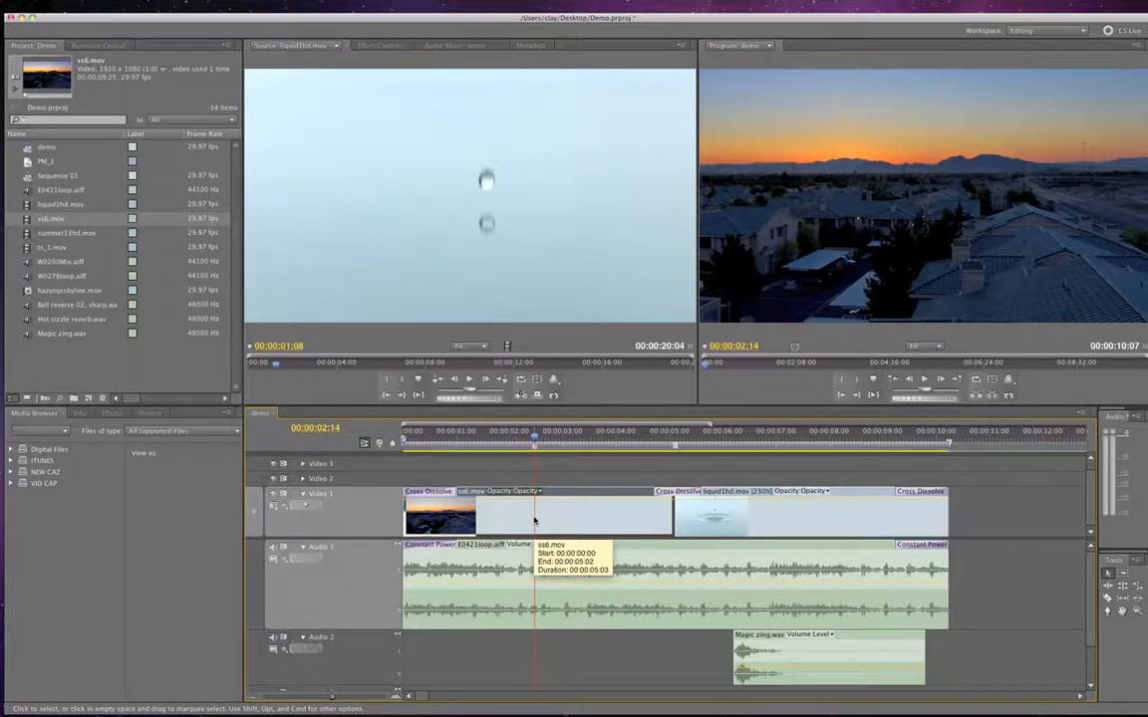
pyautogui.press('f')
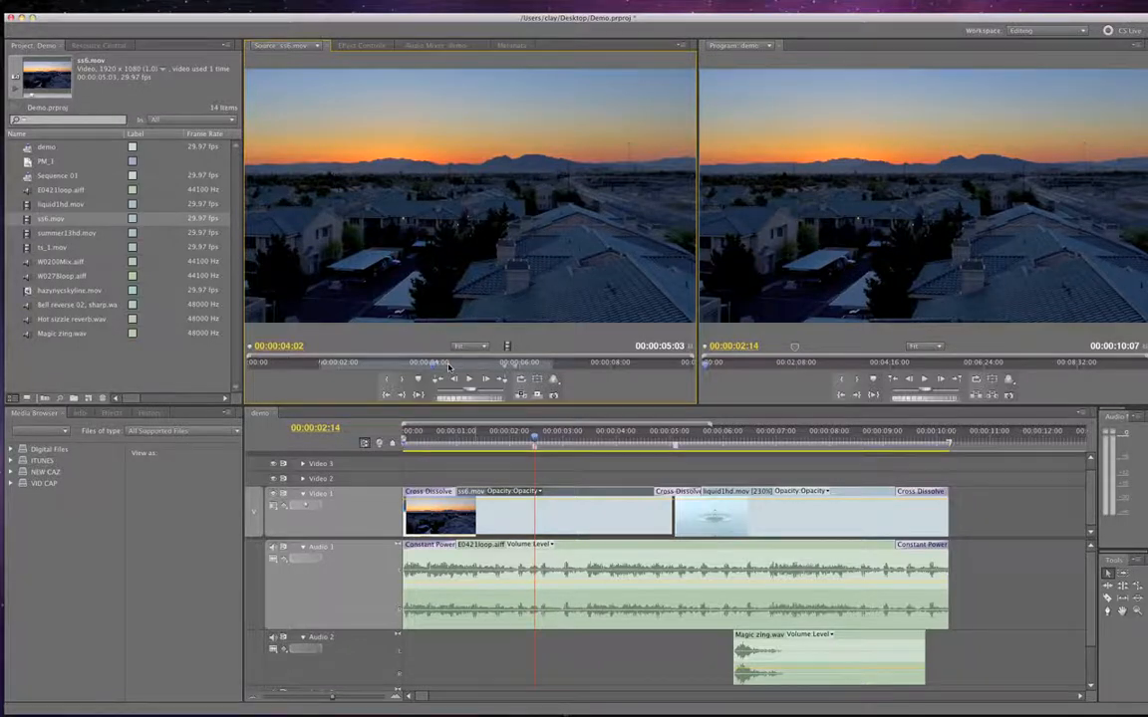
pyautogui.hotkey('alt', 'x')
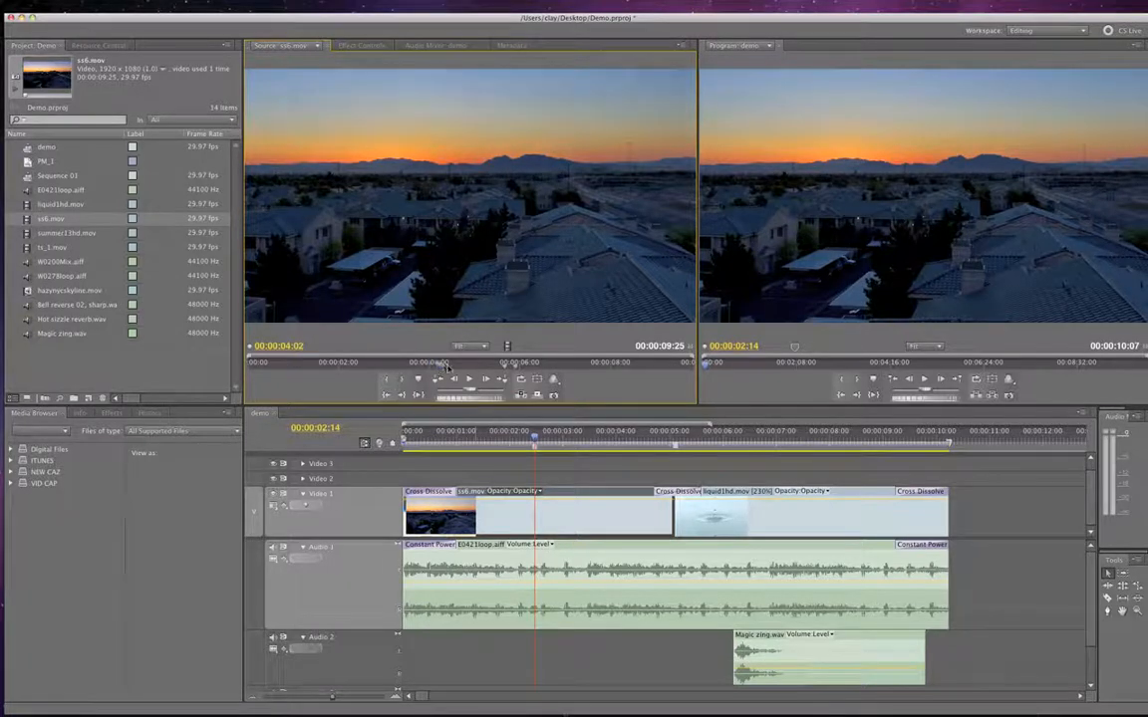
pyautogui.moveTo(434, 367); pyautogui.dragTo(498, 367)
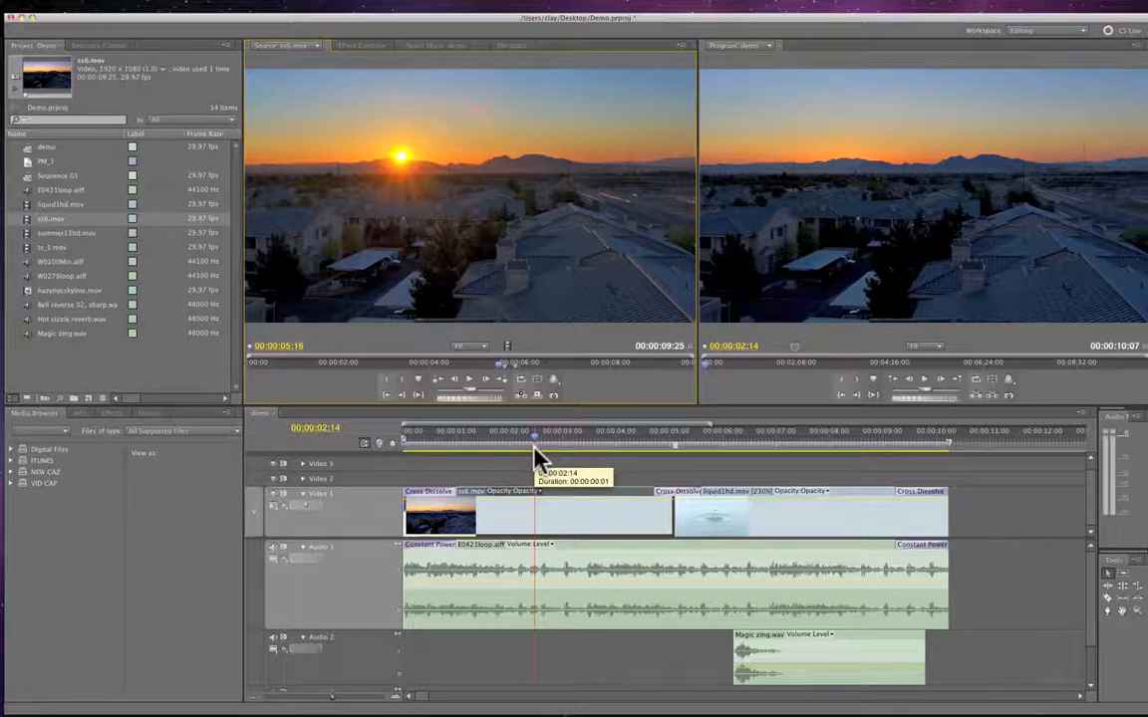
# Replace ss6.mov in the timeline using From Source Monitor, Match Frame, and play the sequence from near the start.
pyautogui.rightClick(548, 520)
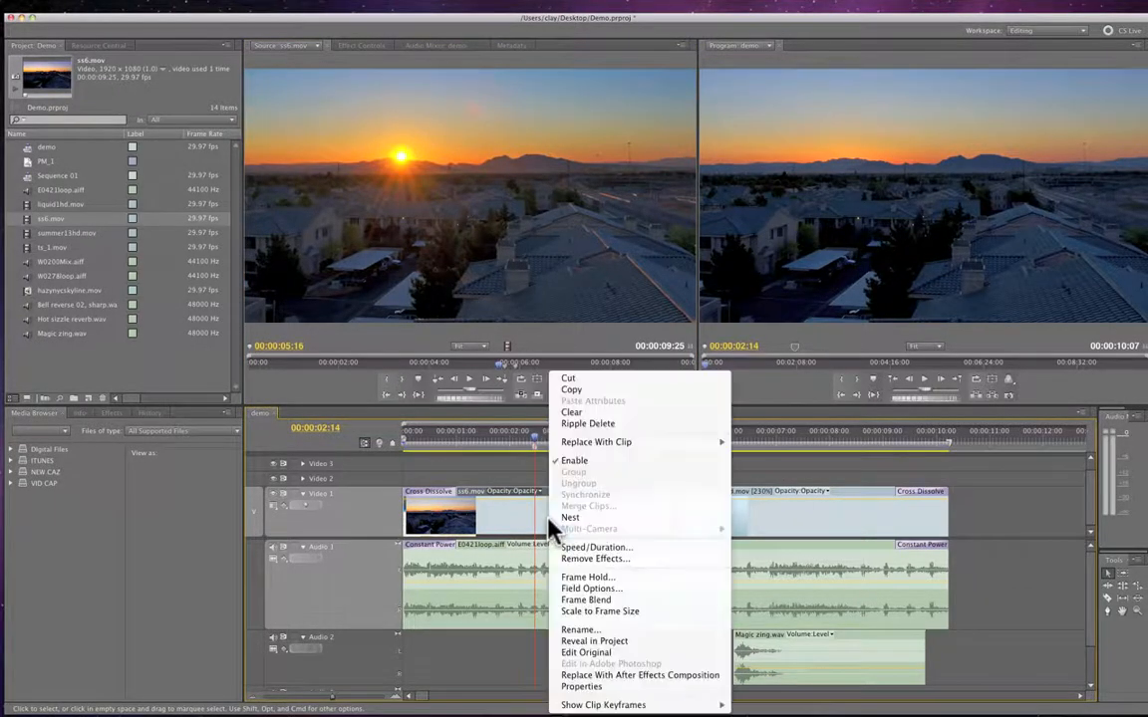
pyautogui.moveTo(618, 444)
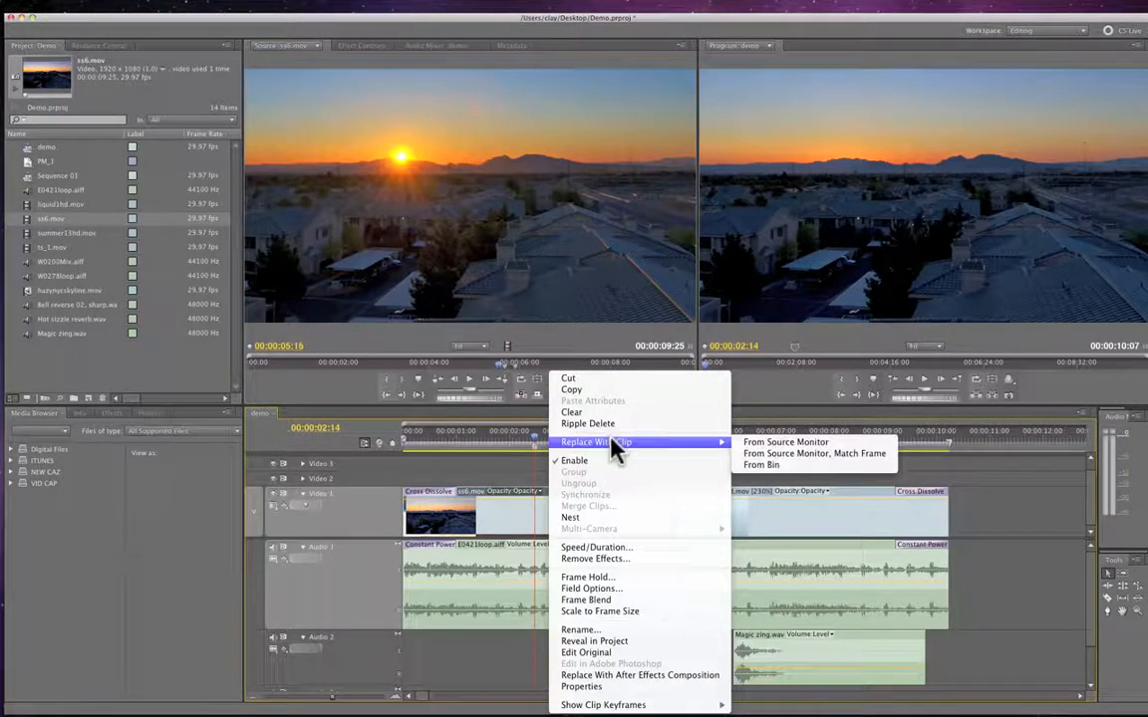
pyautogui.click(787, 463)
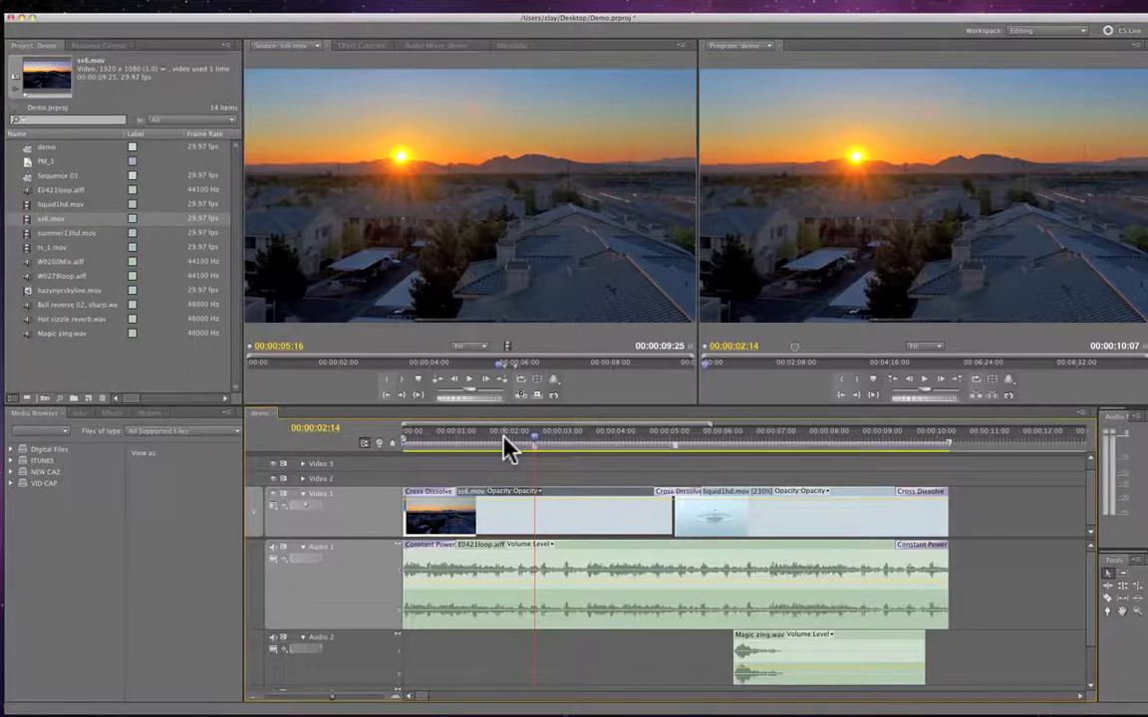
pyautogui.click(423, 439)
pyautogui.press('space')
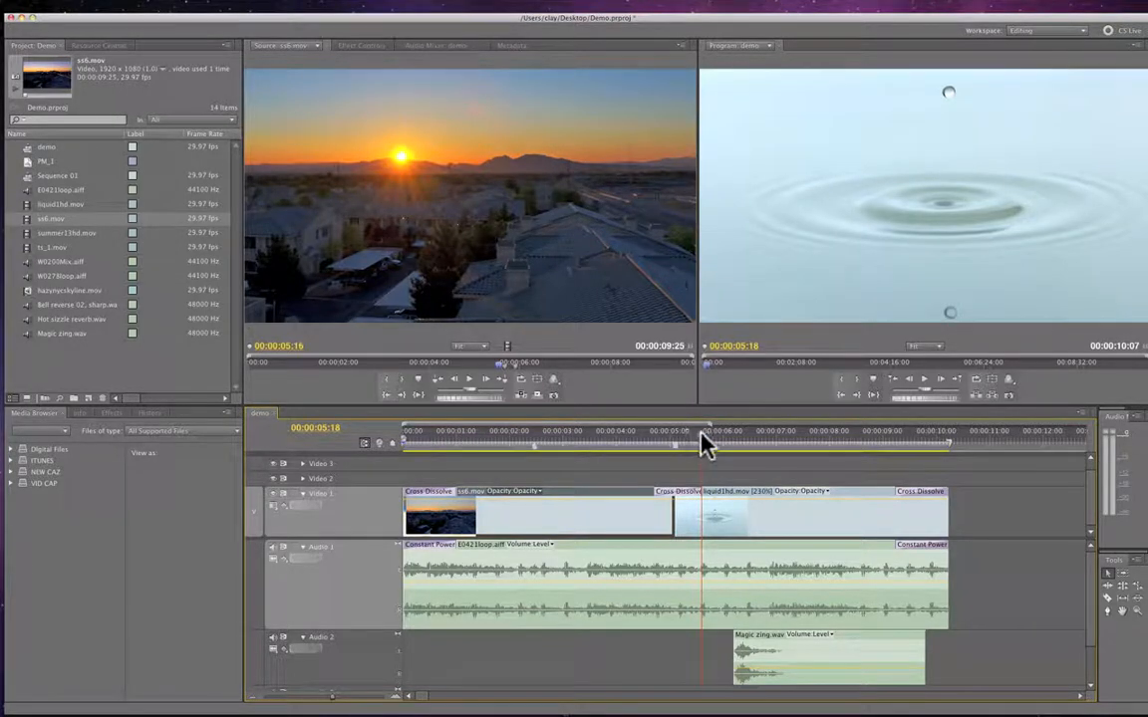
# Place a timeline marker at 00:00:06:11 on the Magic zing.wav peak and park the playhead on it.
pyautogui.moveTo(706, 443); pyautogui.dragTo(741, 440)
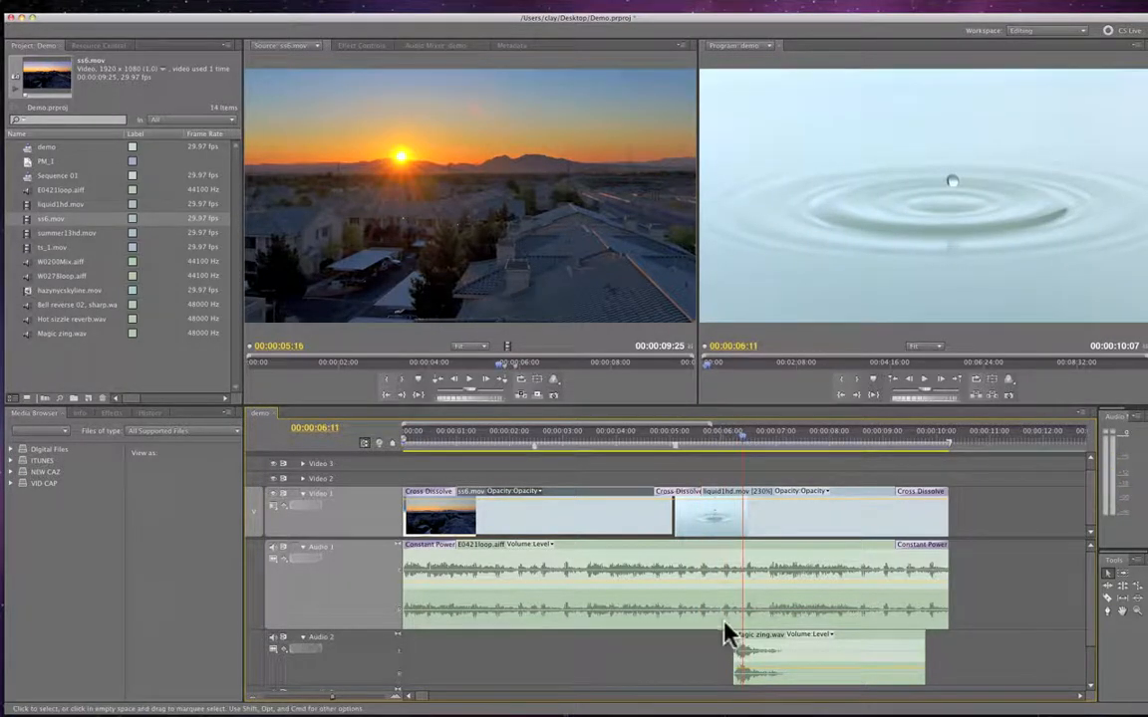
pyautogui.press('m')
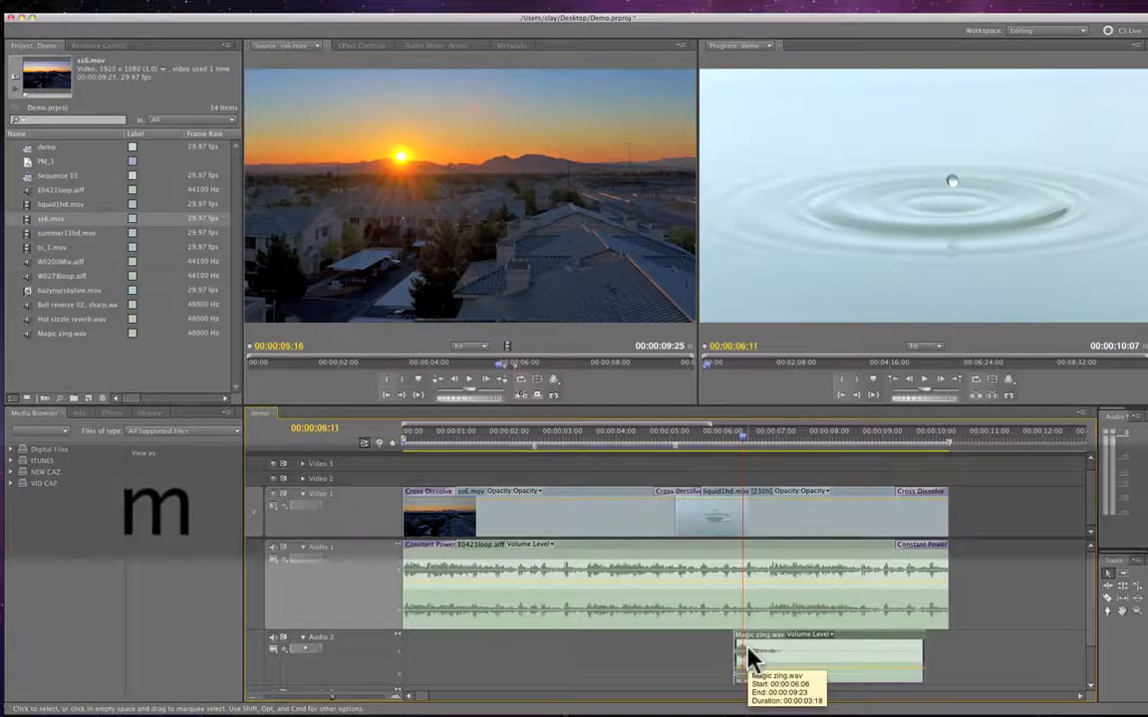
pyautogui.click(778, 441)
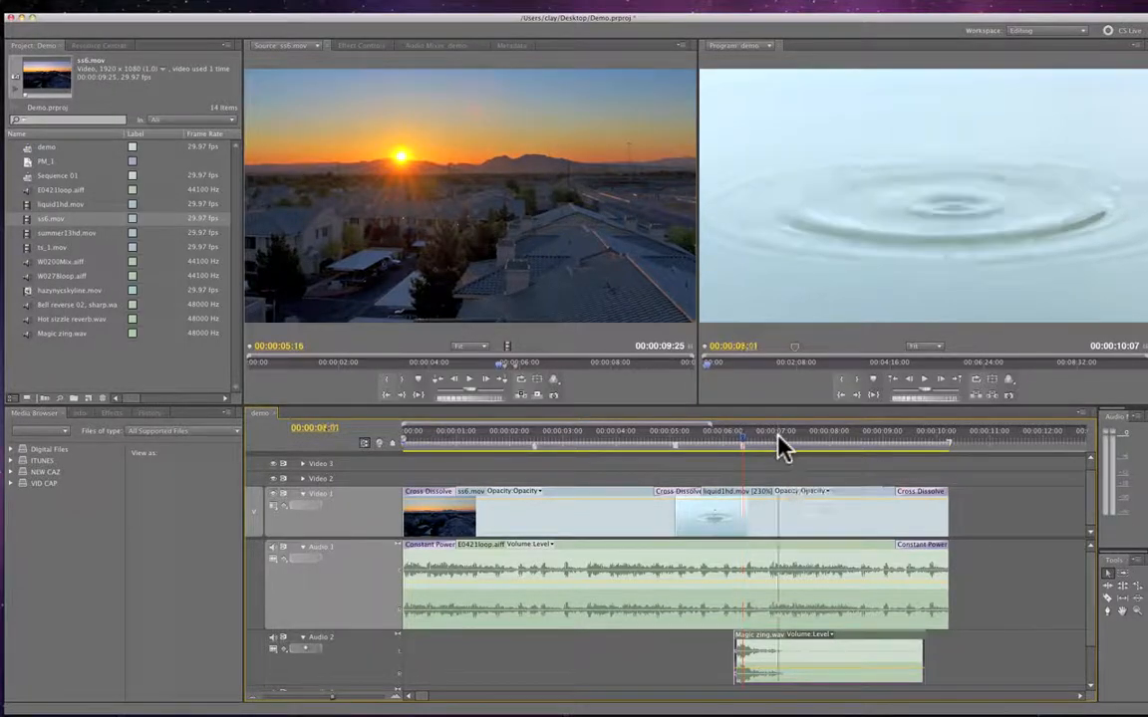
pyautogui.moveTo(750, 435)
pyautogui.mouseDown()
pyautogui.moveTo(773, 436)
pyautogui.moveTo(746, 439)
pyautogui.mouseUp()
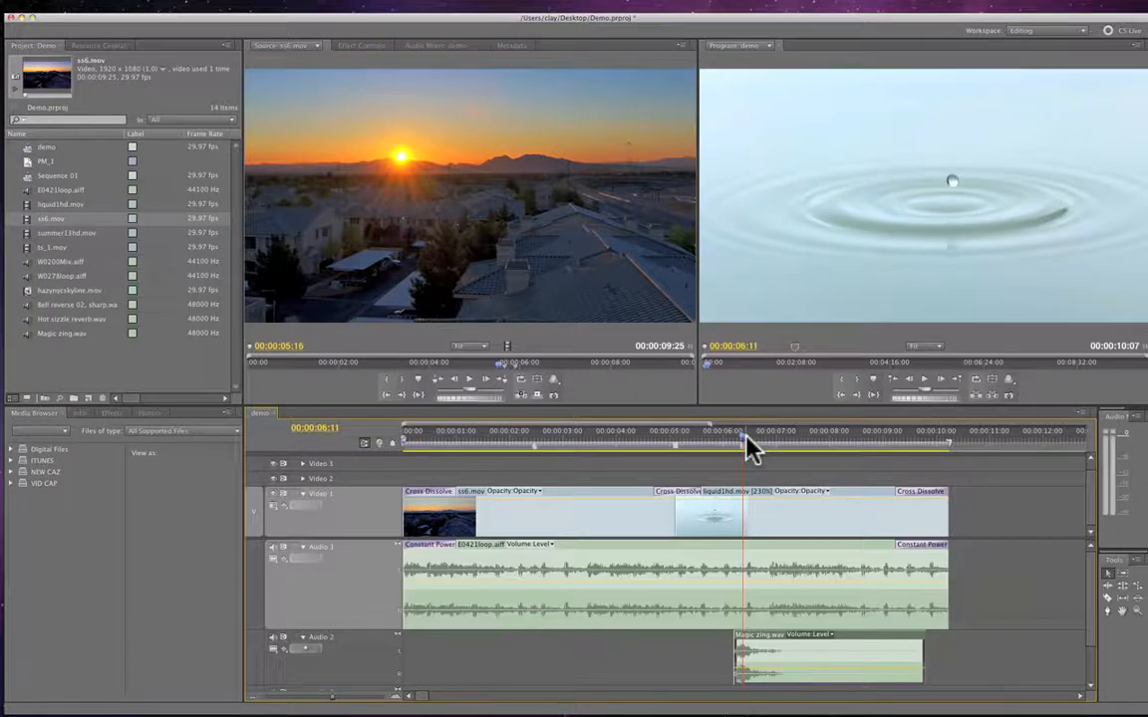
# Match-frame the liquid1hd.mov clip into the source monitor, clearing its in and out points, and park the source playhead at 00:00:01:11.
pyautogui.click(772, 506)
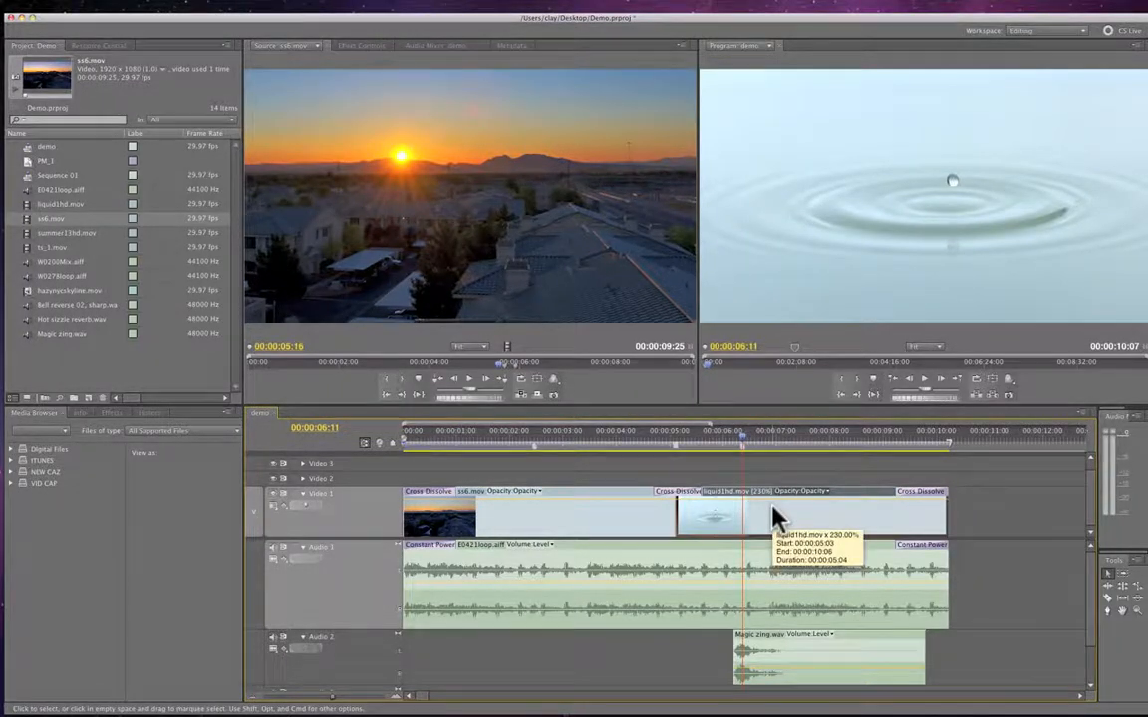
pyautogui.press('f')
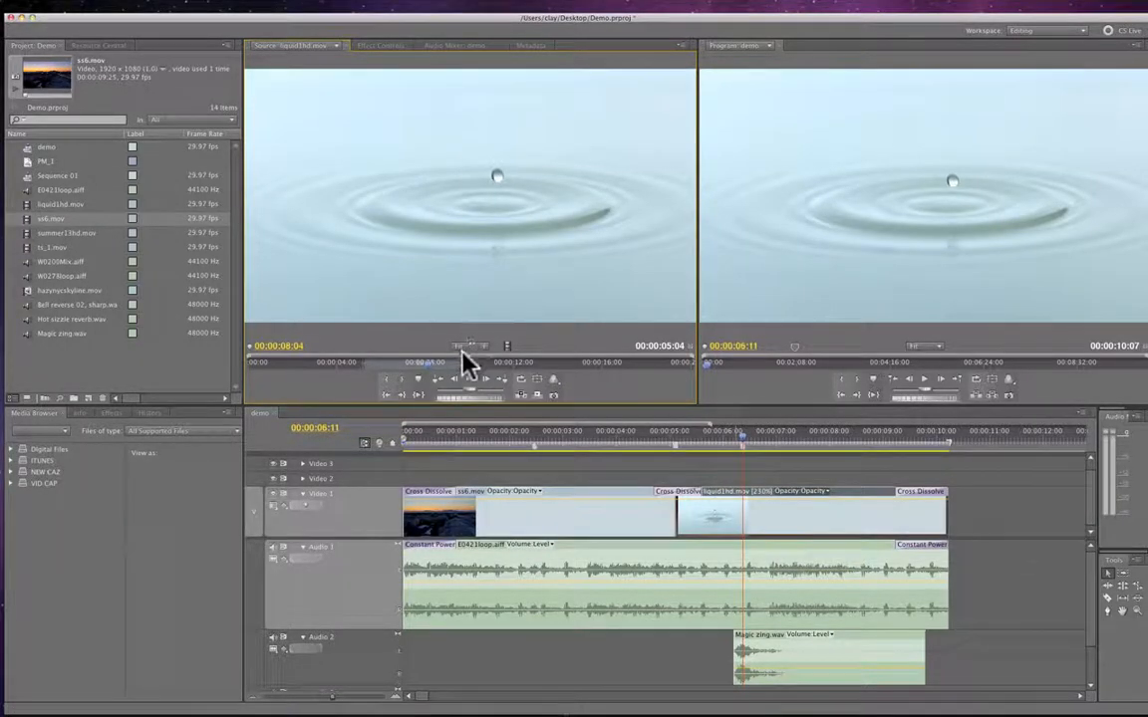
pyautogui.click(460, 354)
pyautogui.hotkey('alt', 'x')
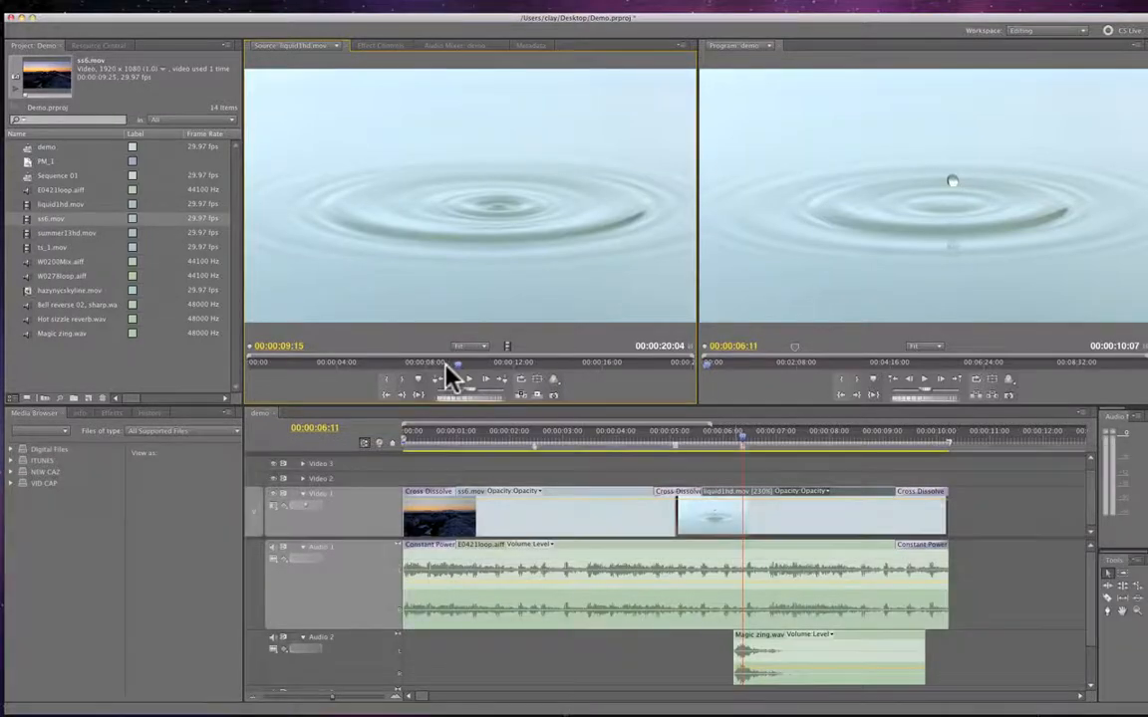
pyautogui.moveTo(448, 366); pyautogui.dragTo(282, 380)
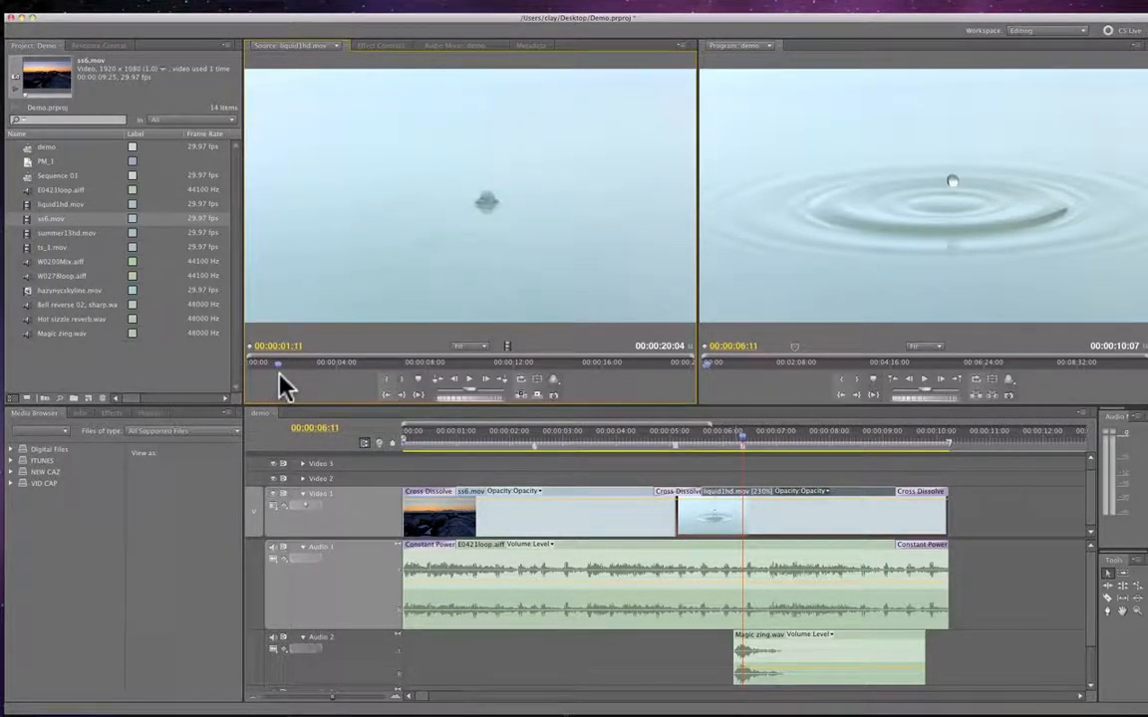
# Replace liquid1hd.mov in the timeline using From Source Monitor, Match Frame, and play the sequence from about four seconds in.
pyautogui.click(770, 530)
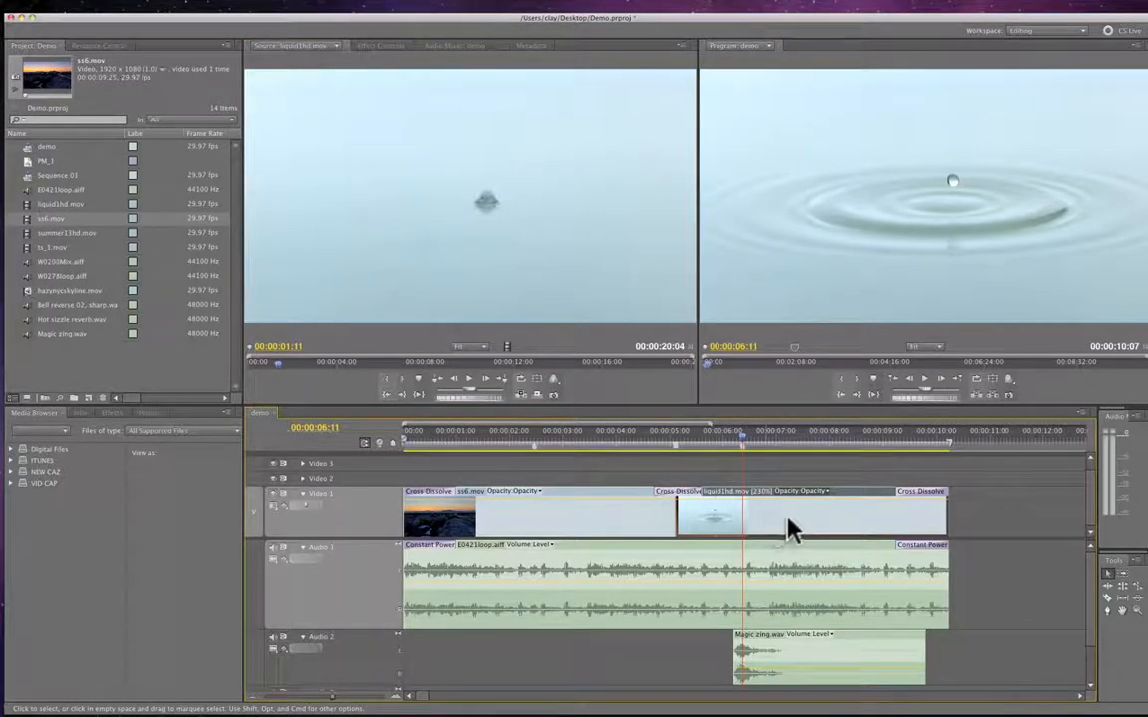
pyautogui.rightClick(786, 528)
pyautogui.moveTo(862, 450)
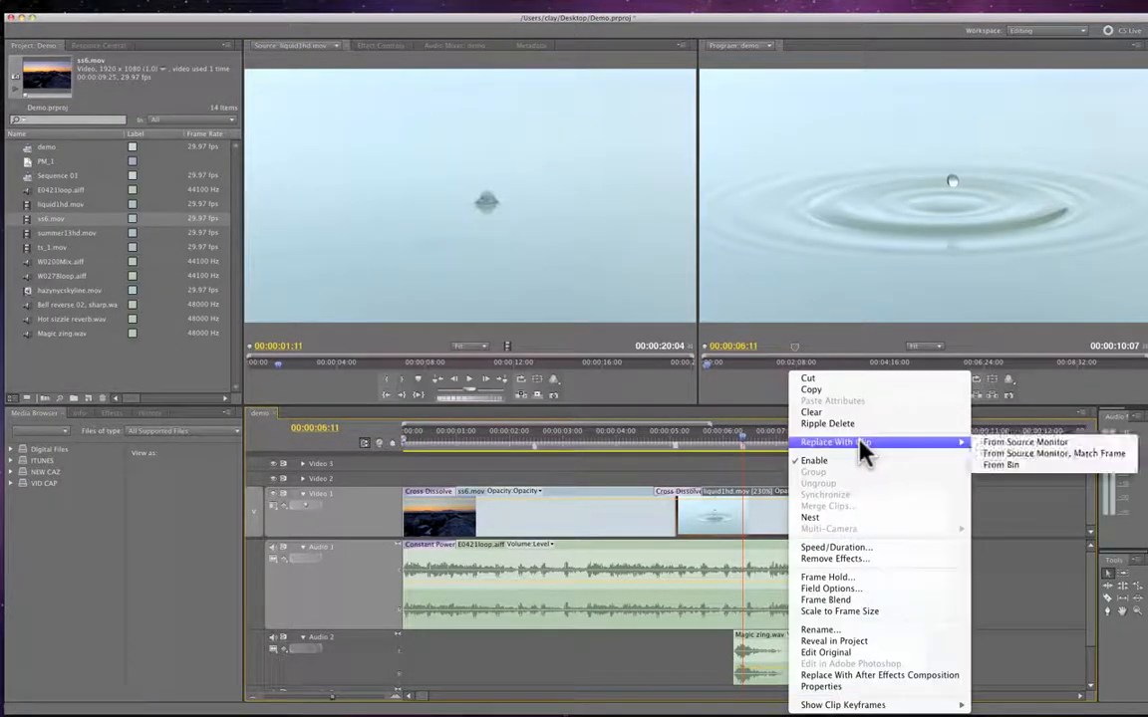
pyautogui.click(1048, 456)
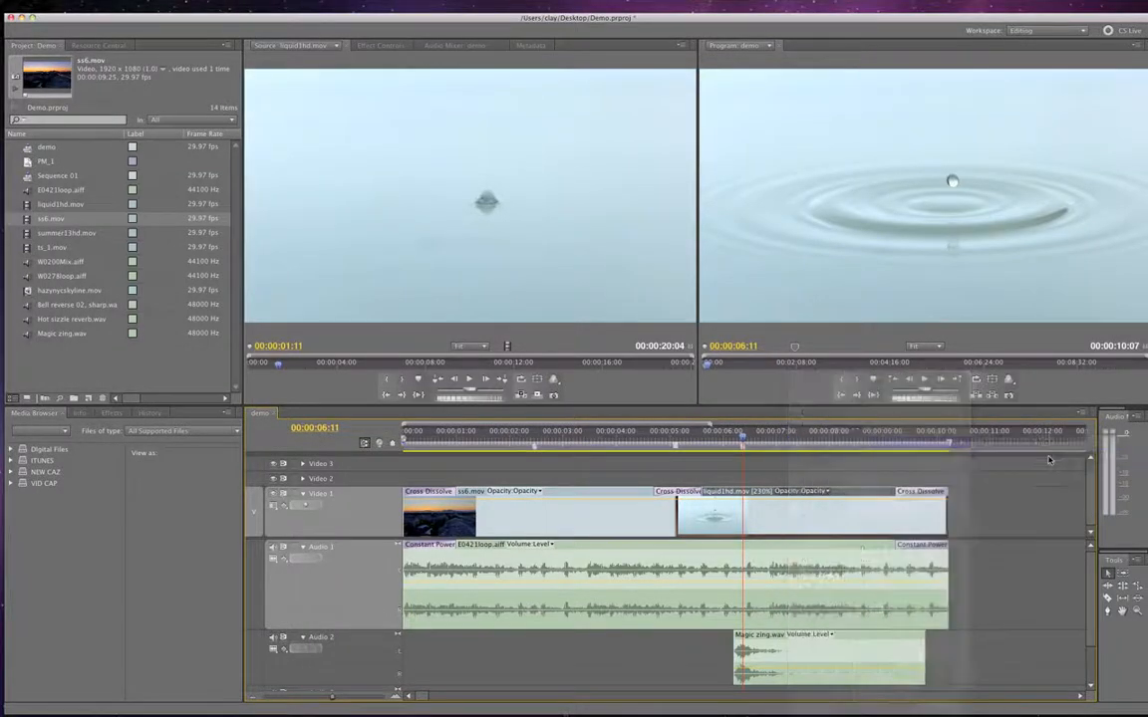
pyautogui.click(625, 439)
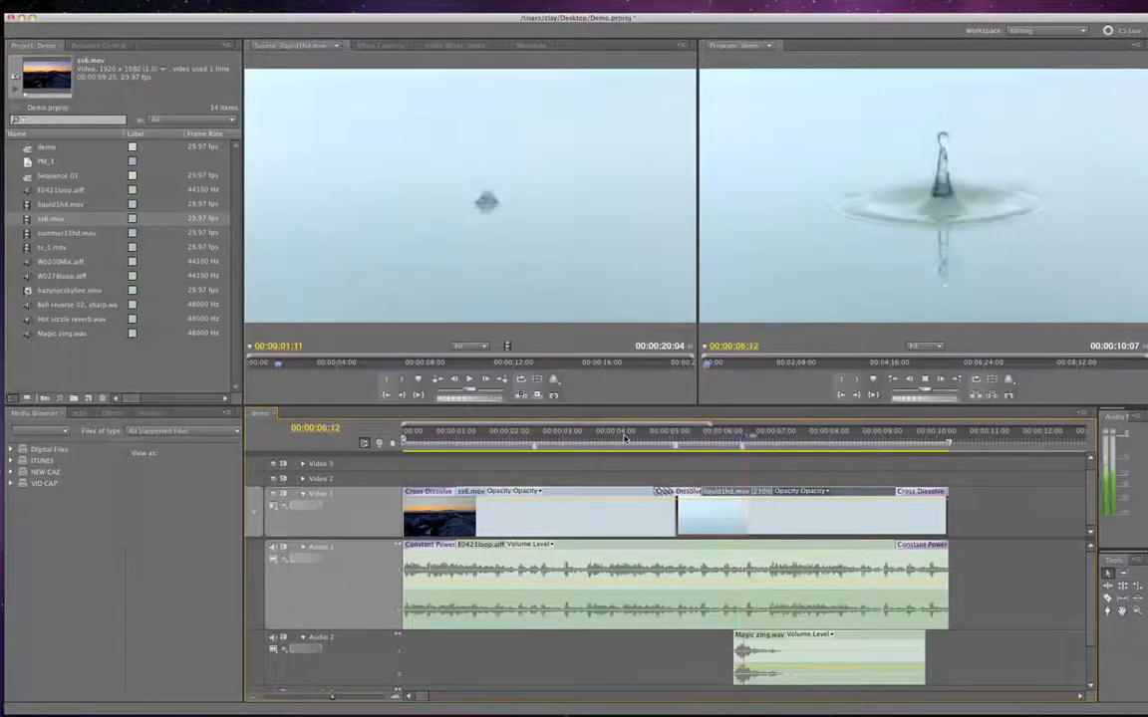
pyautogui.press('space')
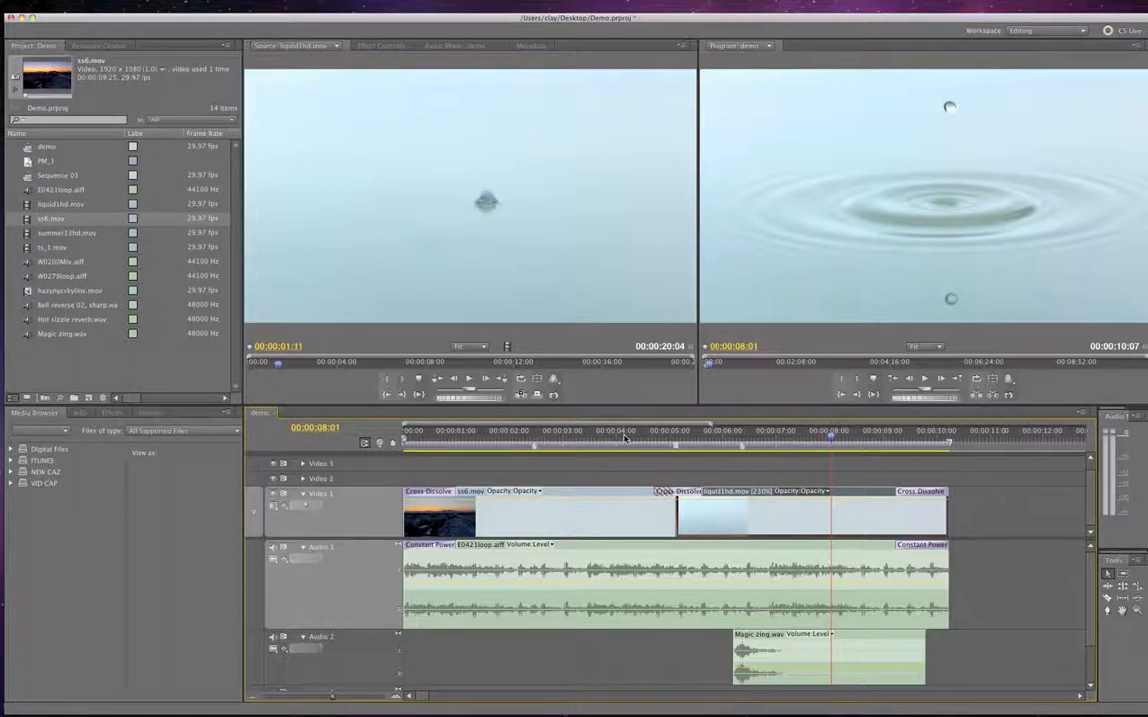
pyautogui.rightClick(789, 507)
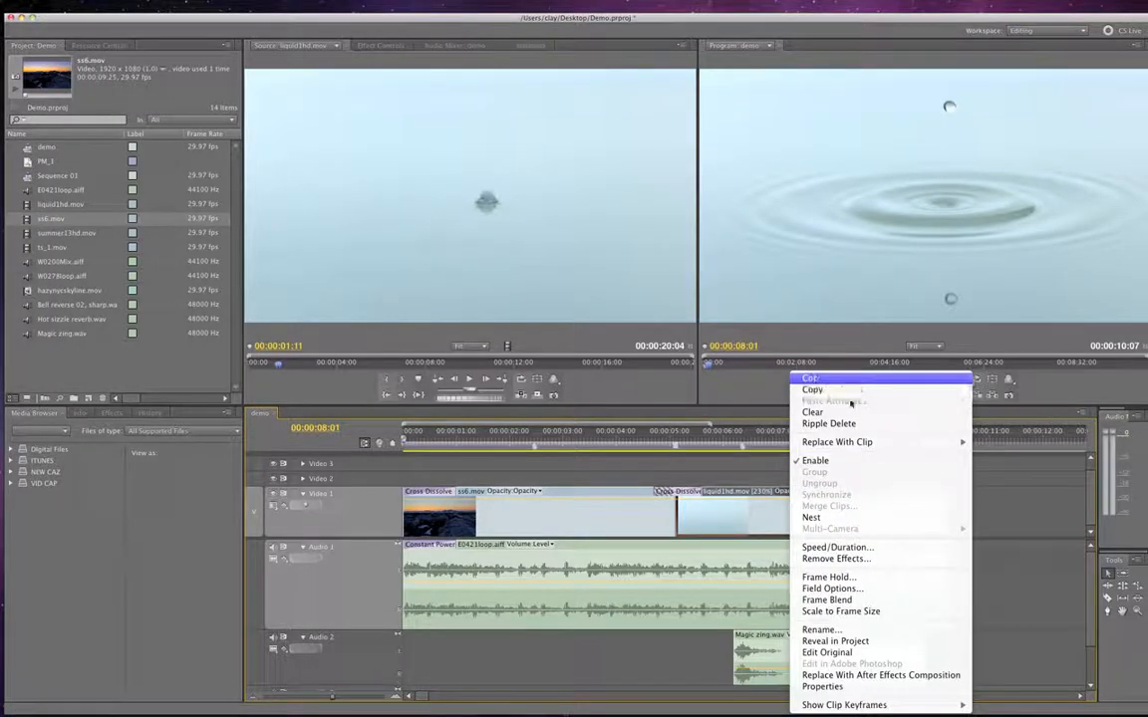
pyautogui.moveTo(837, 444)
pyautogui.click(362, 420)
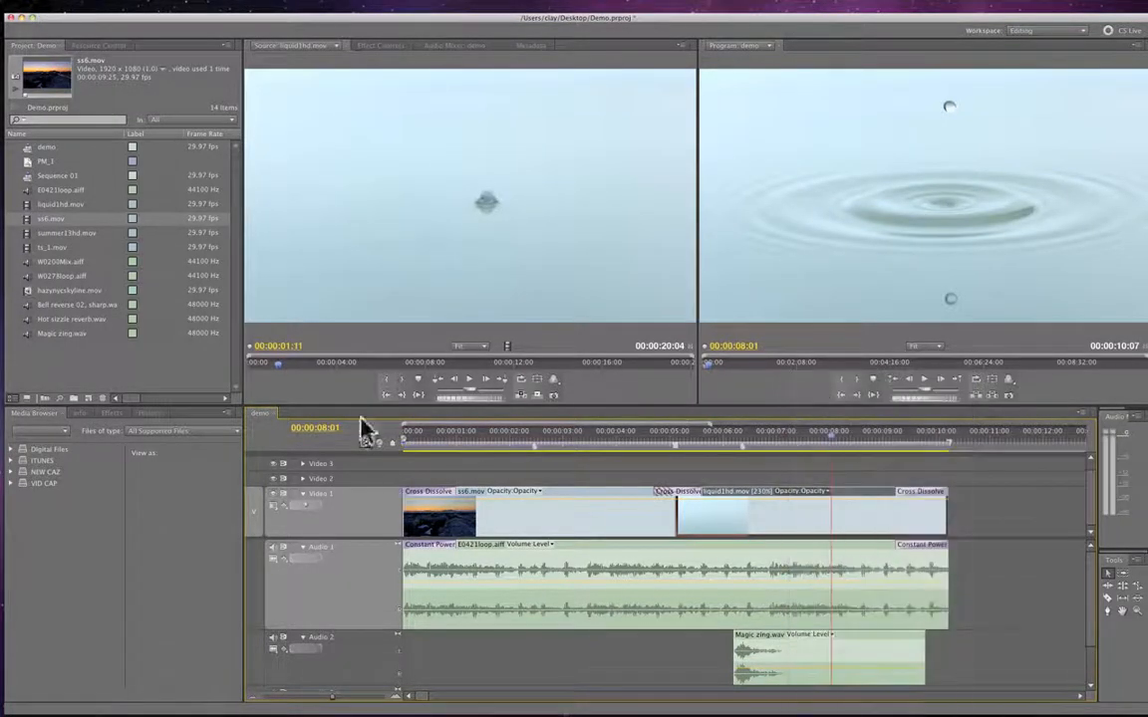
# Open the keyboard shortcuts settings and filter the application commands by "match".
pyautogui.click(57, 7)
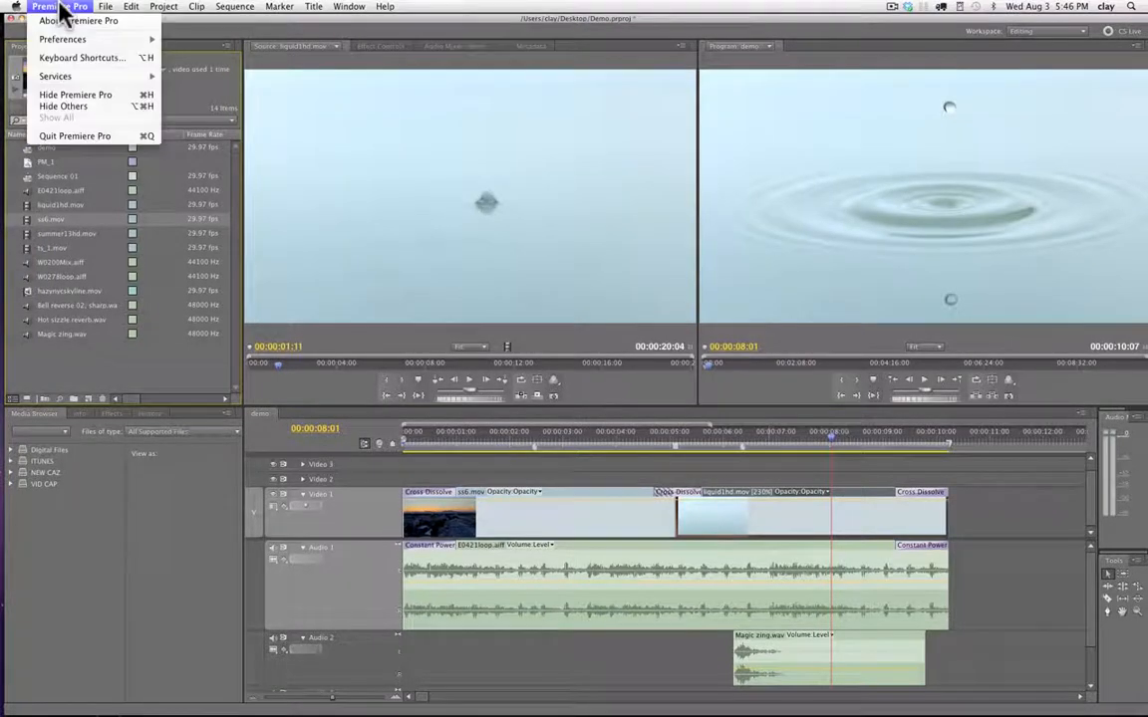
pyautogui.click(69, 57)
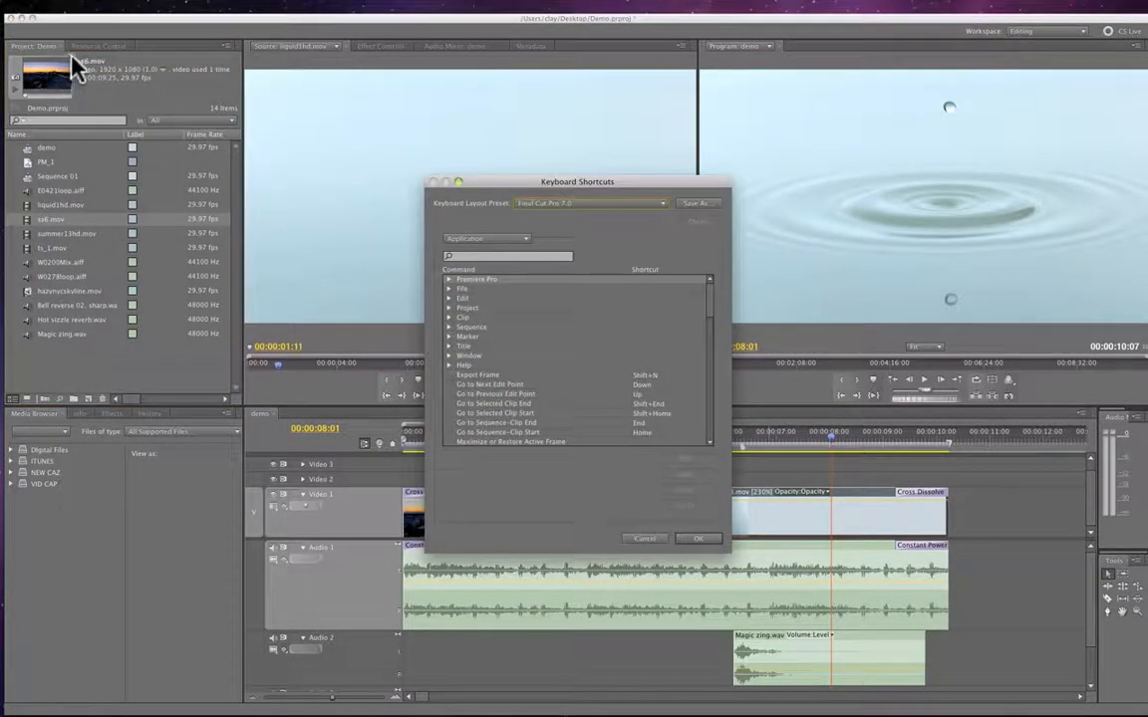
pyautogui.click(516, 257)
pyautogui.write('msa')
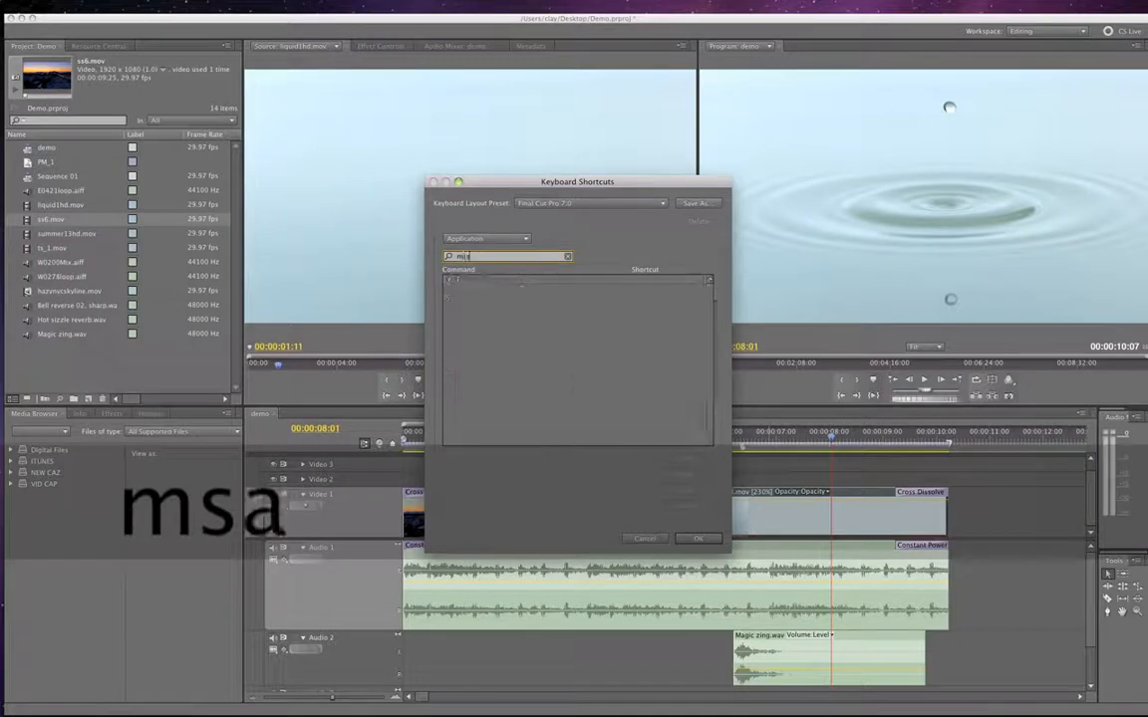
pyautogui.press('BackSpace')
pyautogui.press('BackSpace')
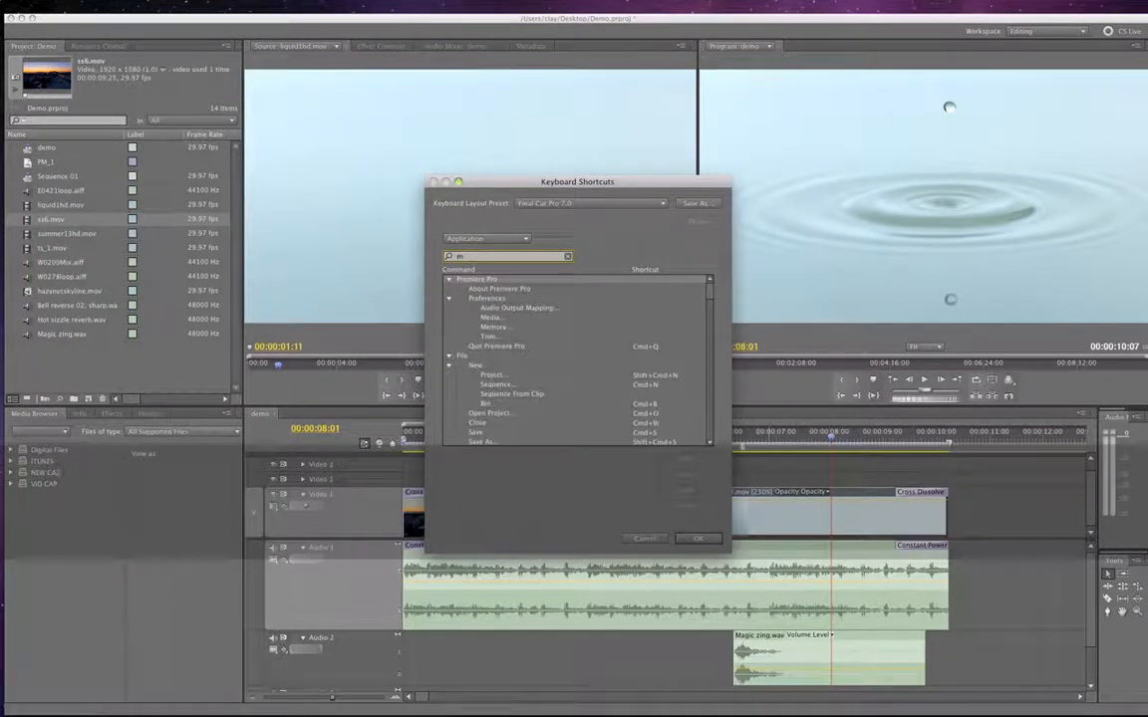
pyautogui.write('atch')
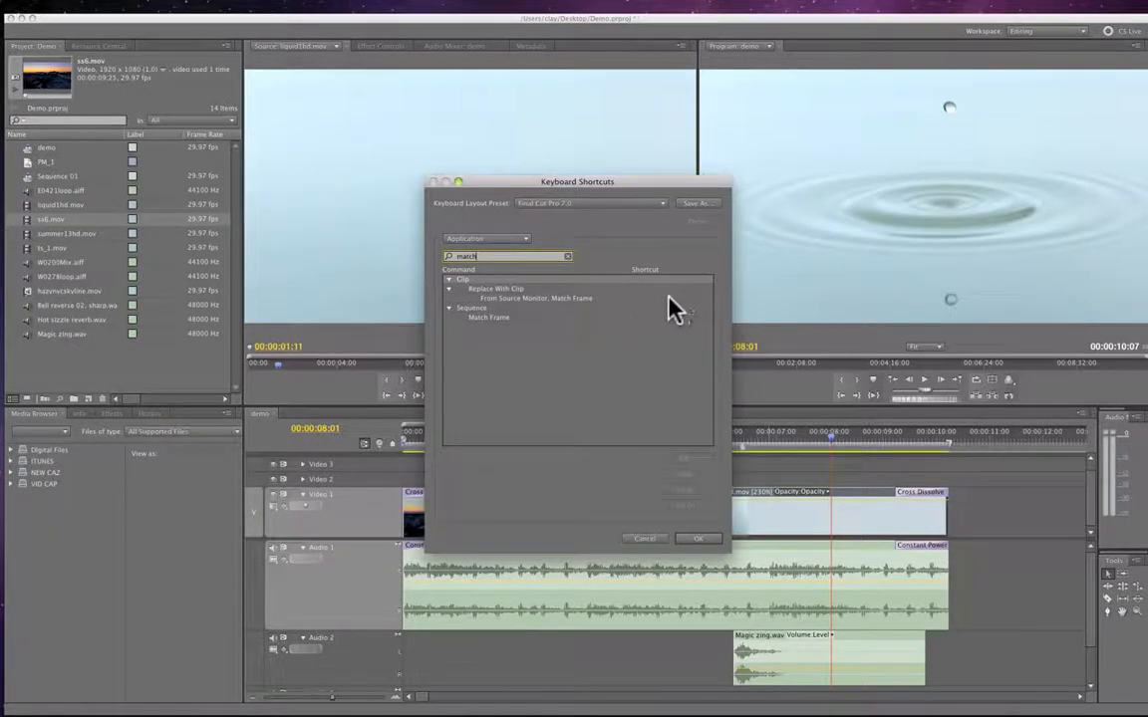
# Assign the shortcut Ctrl+8 to Replace With Clip's From Source Monitor, Match Frame command and save the shortcut settings.
pyautogui.click(598, 299)
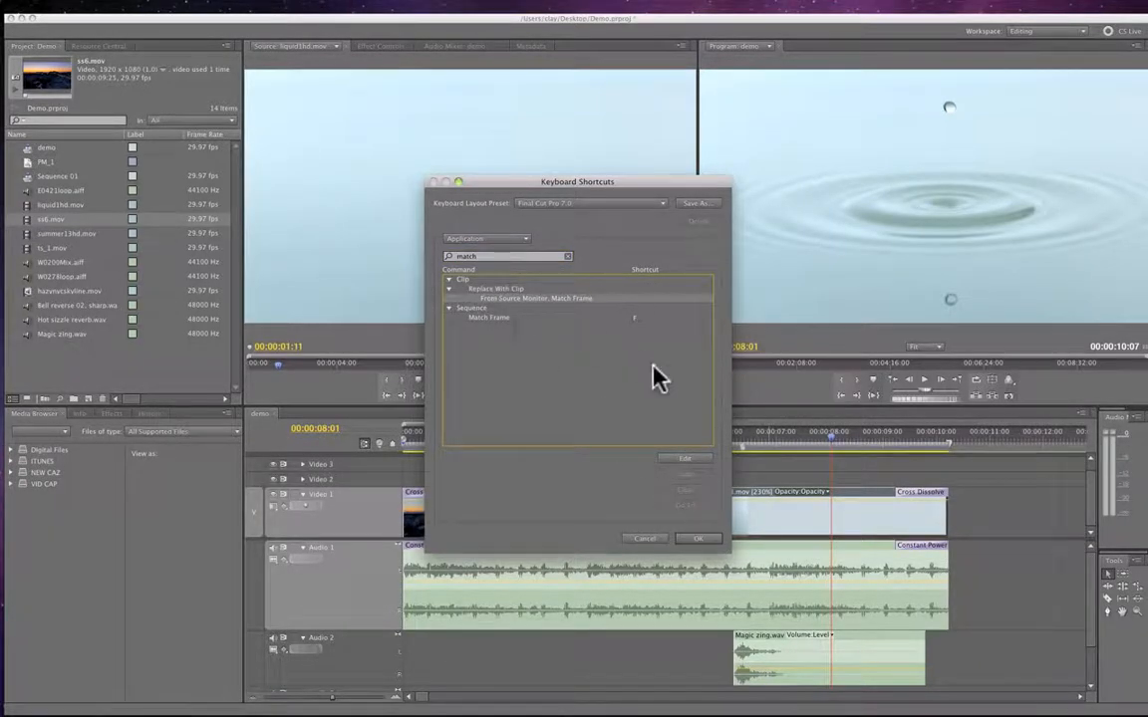
pyautogui.click(690, 460)
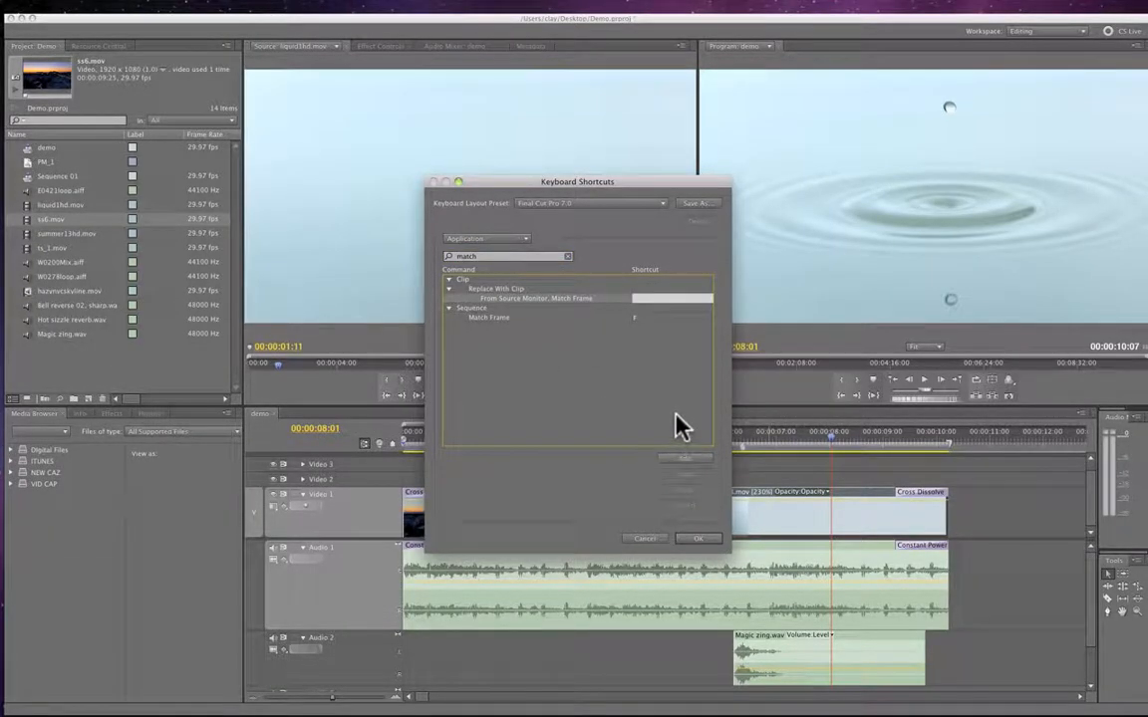
pyautogui.press('ctrl')
pyautogui.hotkey('ctrl', '8')
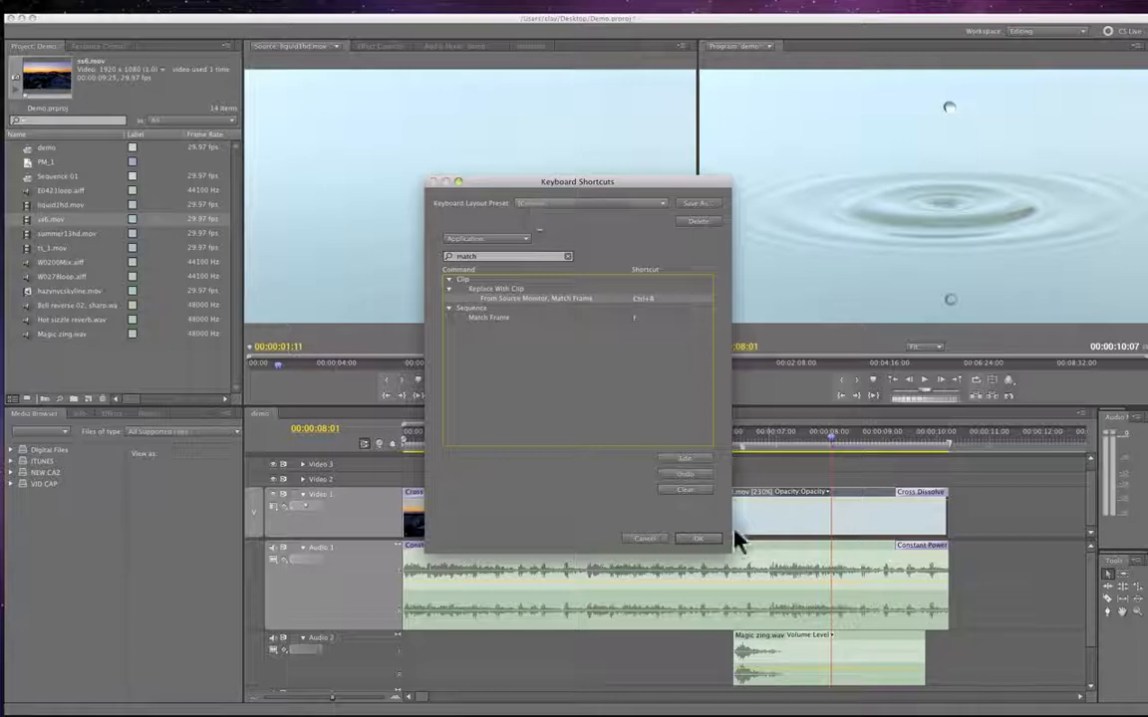
pyautogui.click(698, 538)
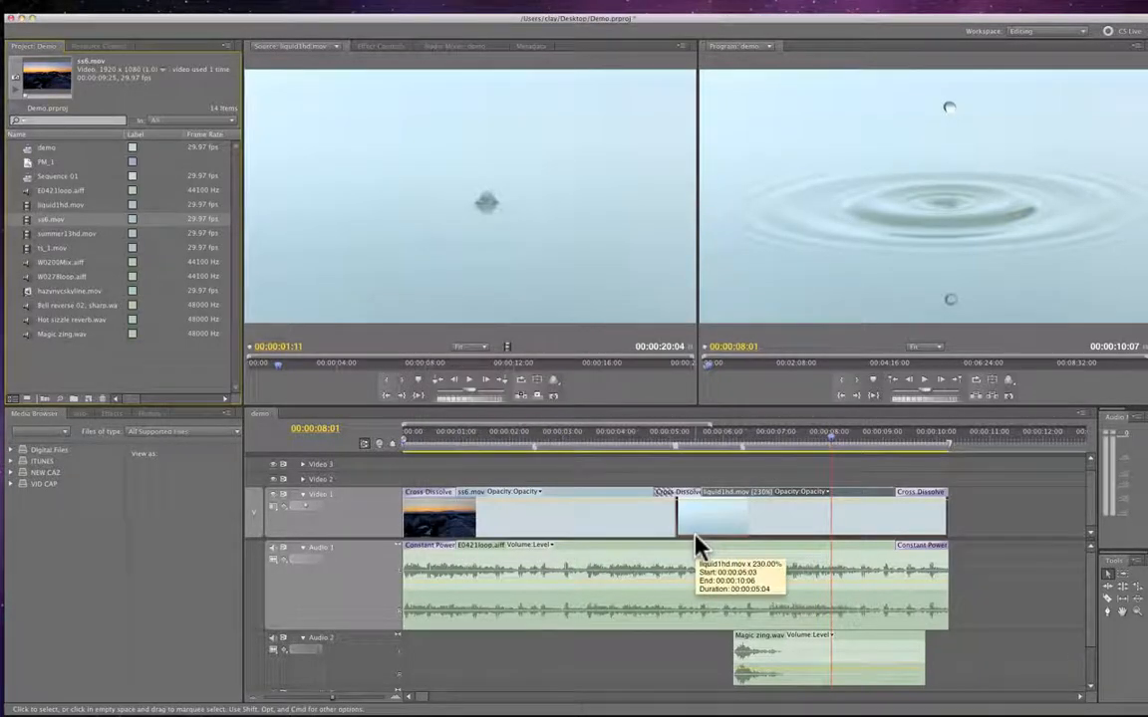
# Park the sequence playhead at 00:00:06:13 near the Magic zing.wav marker and move the liquid1hd.mov source playhead to 00:00:03:11.
pyautogui.click(764, 445)
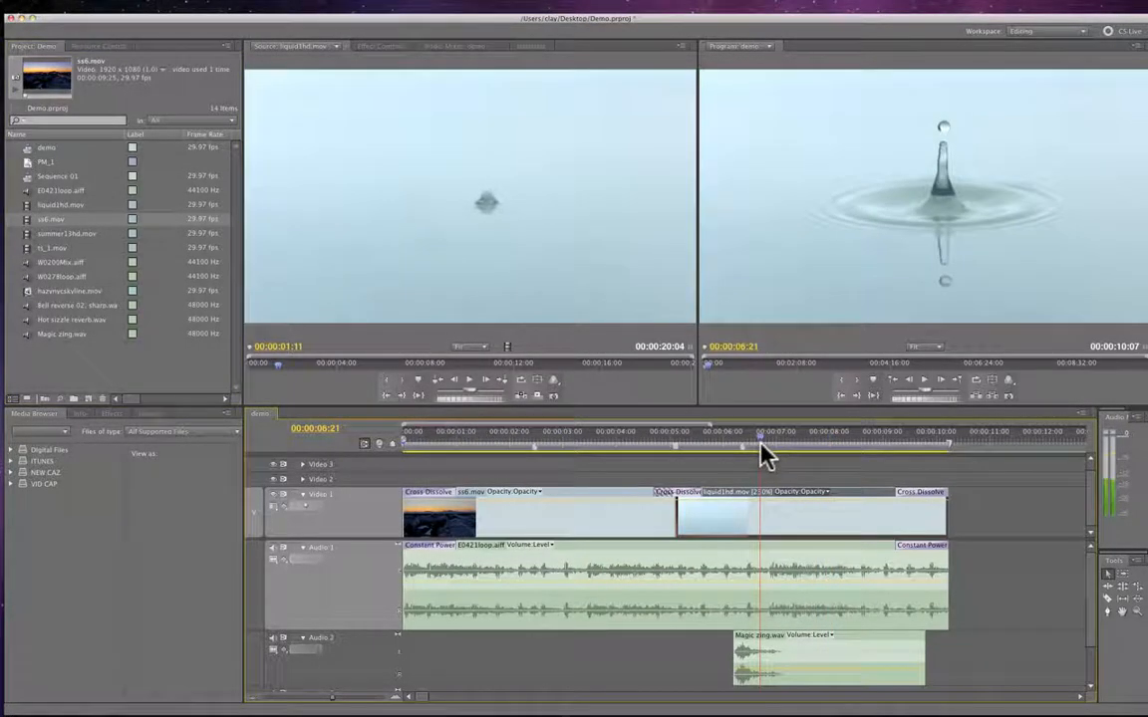
pyautogui.moveTo(758, 446); pyautogui.dragTo(746, 445)
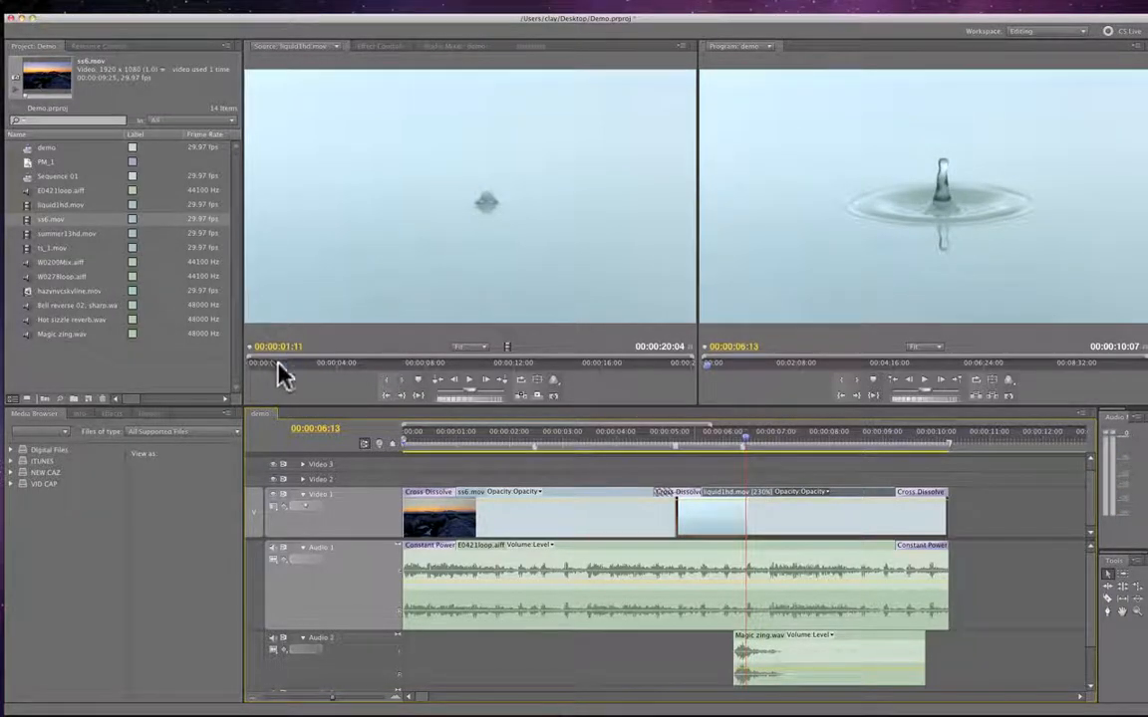
pyautogui.moveTo(277, 361); pyautogui.dragTo(322, 364)
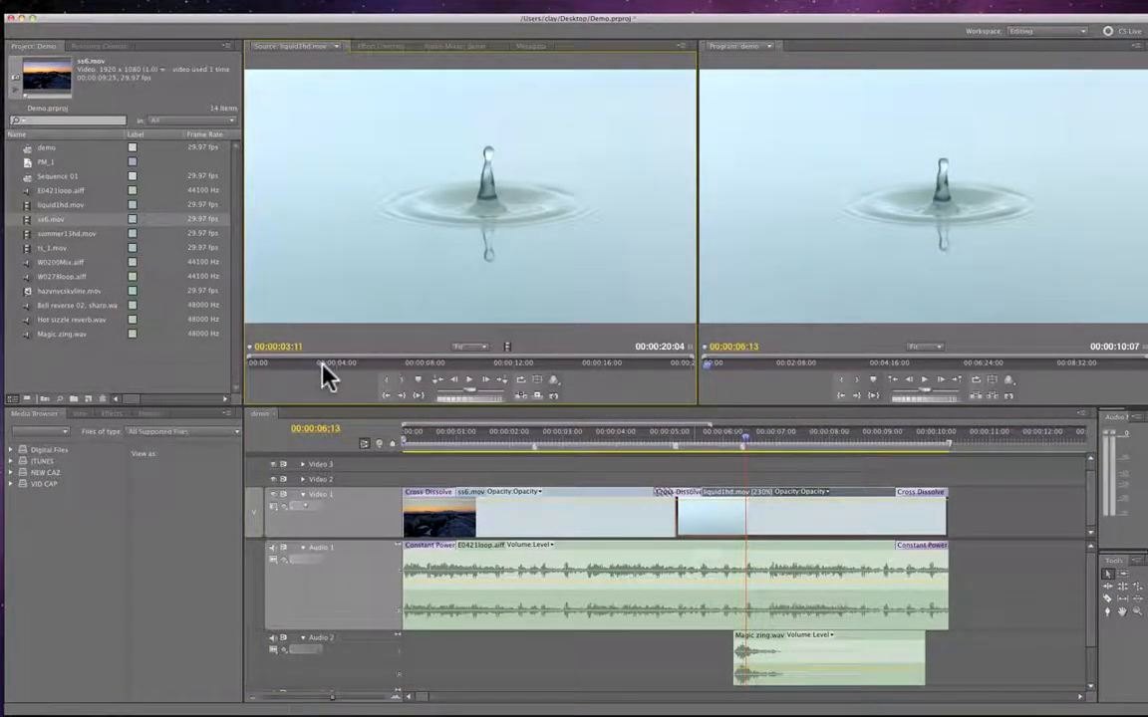